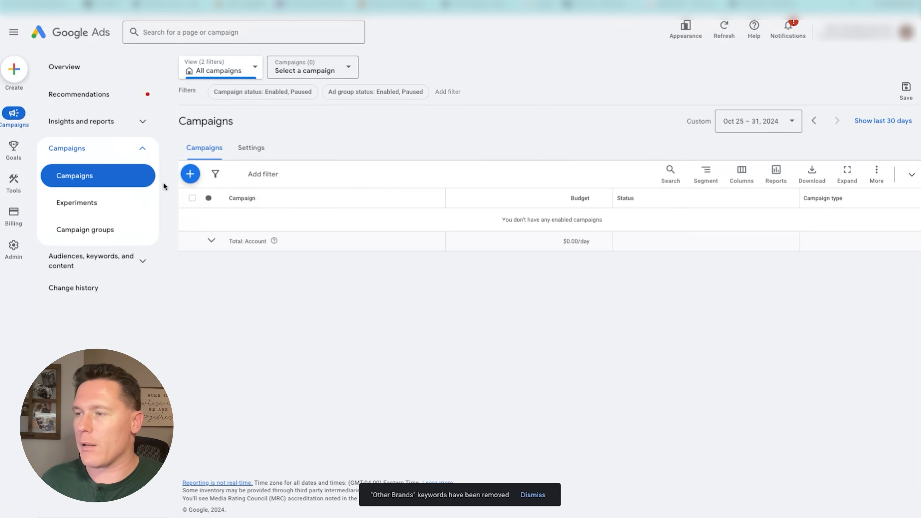
- Start a new campaign with the Leads objective and the Search campaign type
click(189, 174)
click(219, 185)
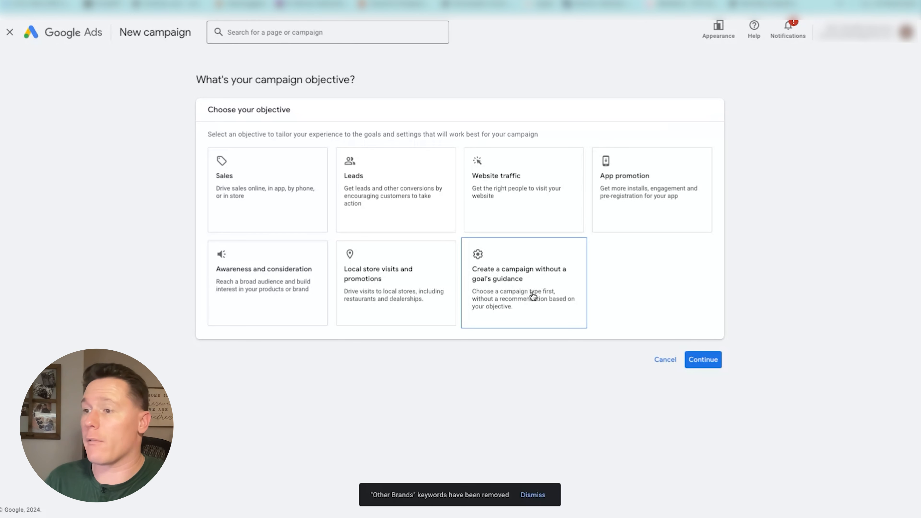
click(406, 212)
scroll(654, 360, down, 4)
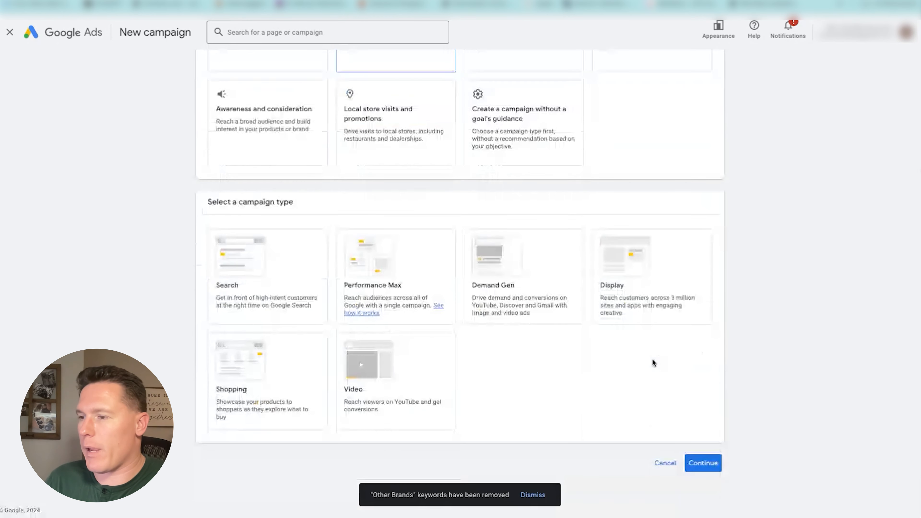
click(257, 282)
scroll(422, 348, down, 2)
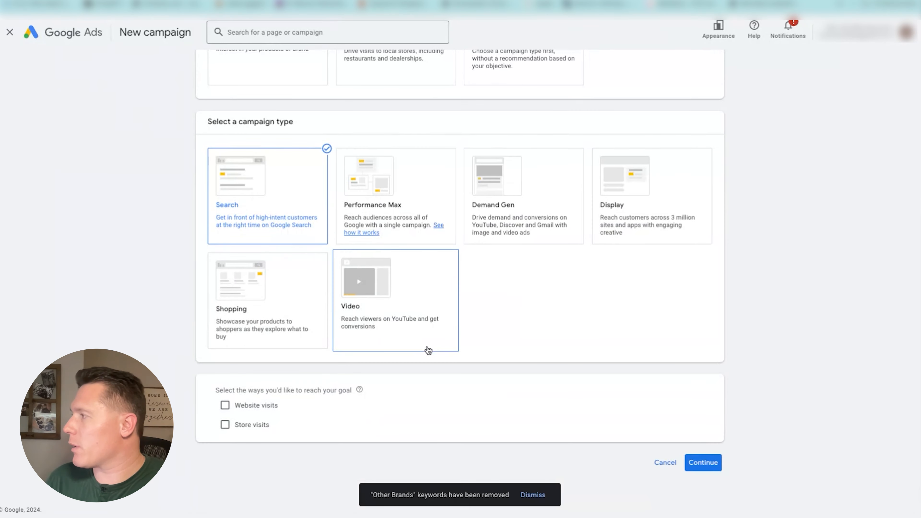
- Enable website visits with the business website address and choose form submissions from the website as the leads conversion goal
click(256, 409)
click(294, 428)
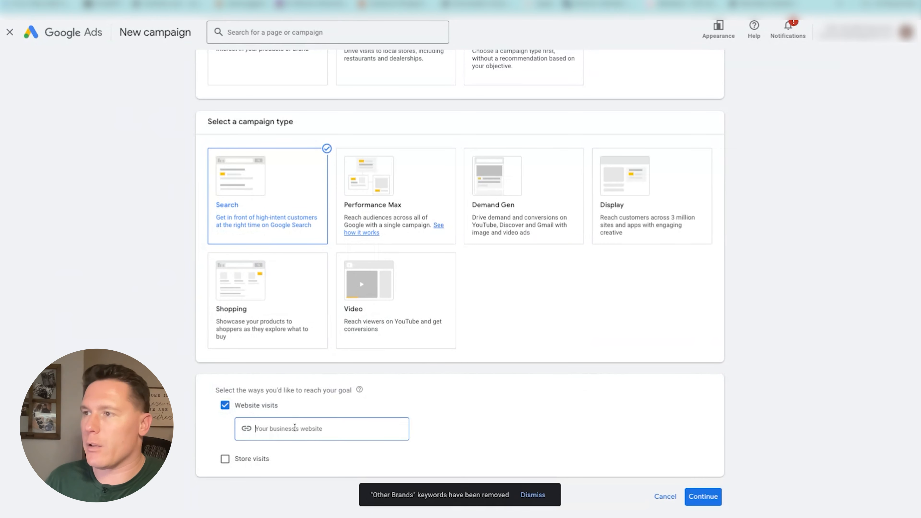
scroll(564, 366, down, 1)
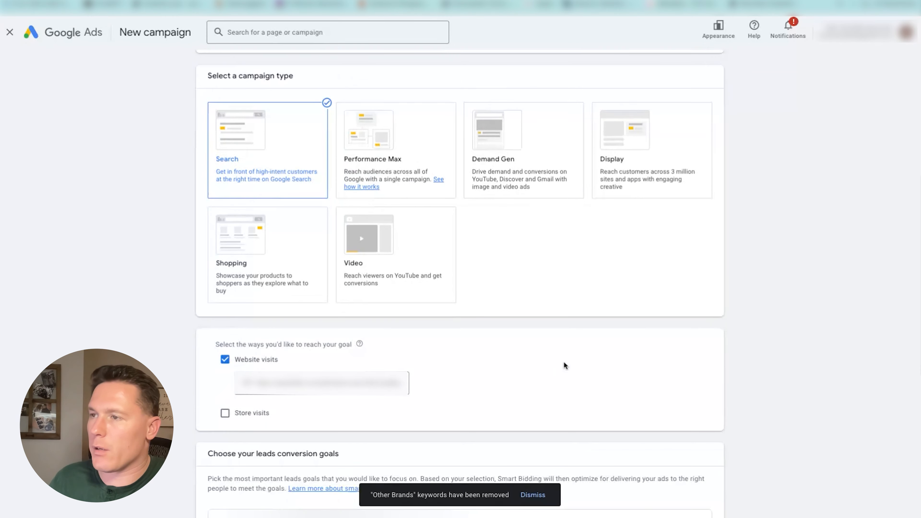
scroll(564, 366, down, 6)
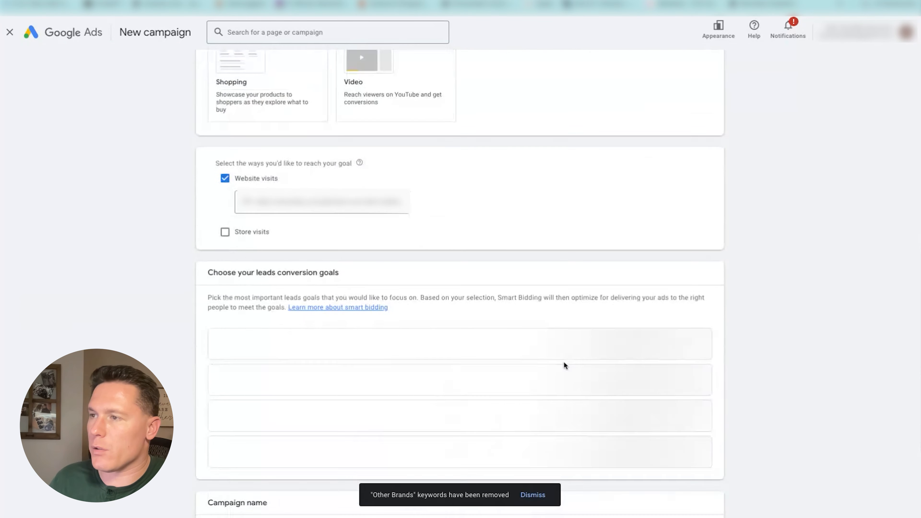
scroll(564, 365, down, 3)
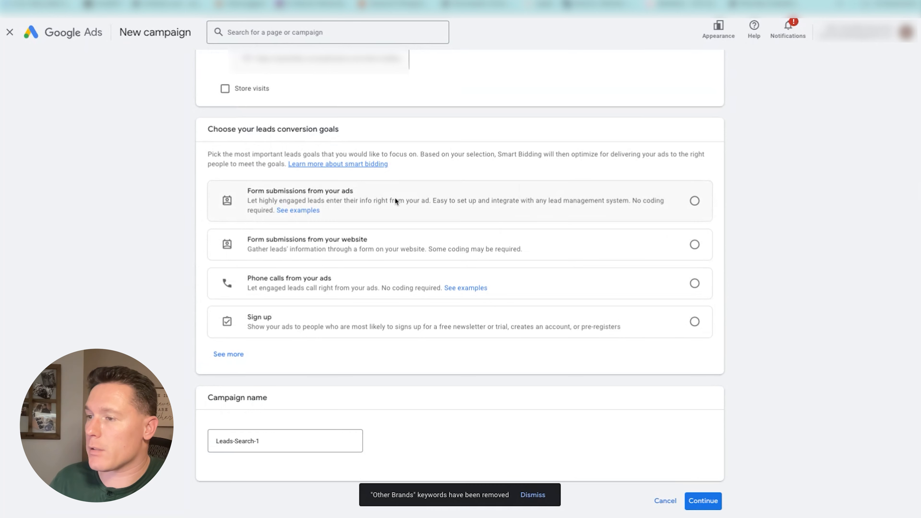
click(386, 245)
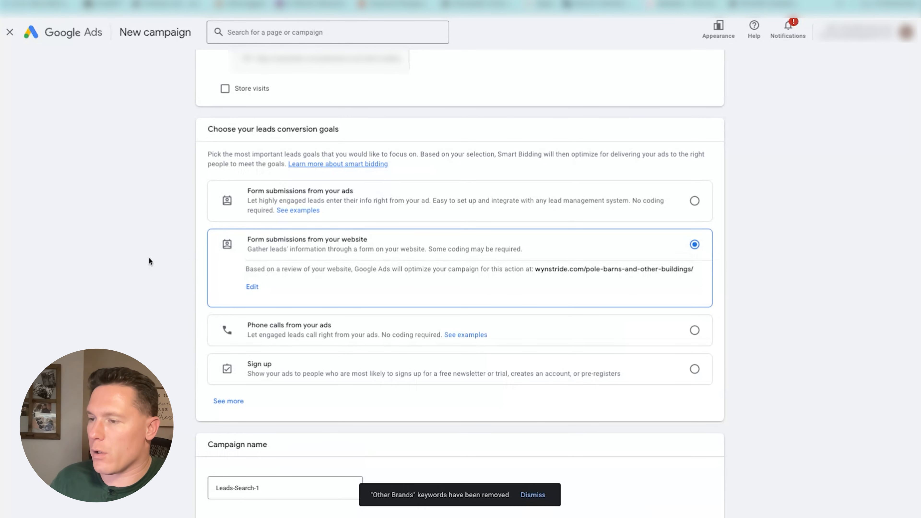
- Rename the campaign as "BOF | Search Campaign | Maximize Clicks"
scroll(150, 260, down, 2)
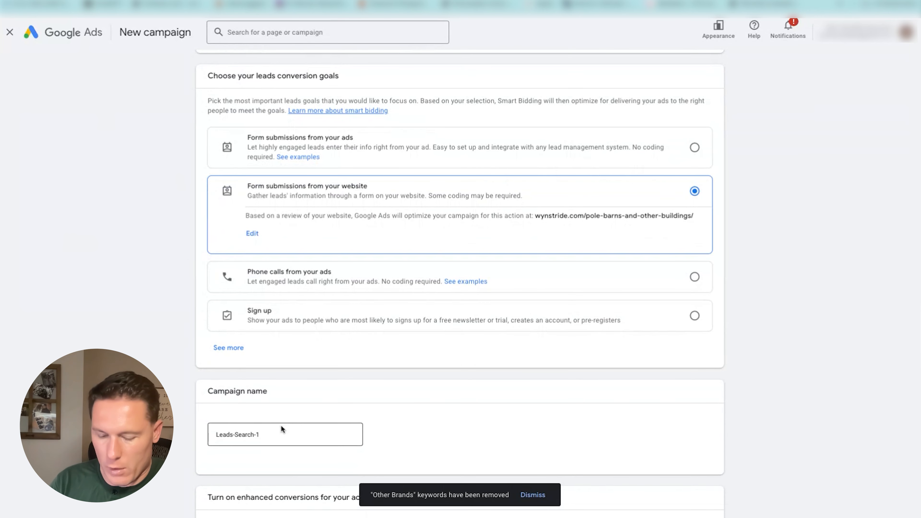
scroll(279, 426, down, 3)
triple_click(272, 356)
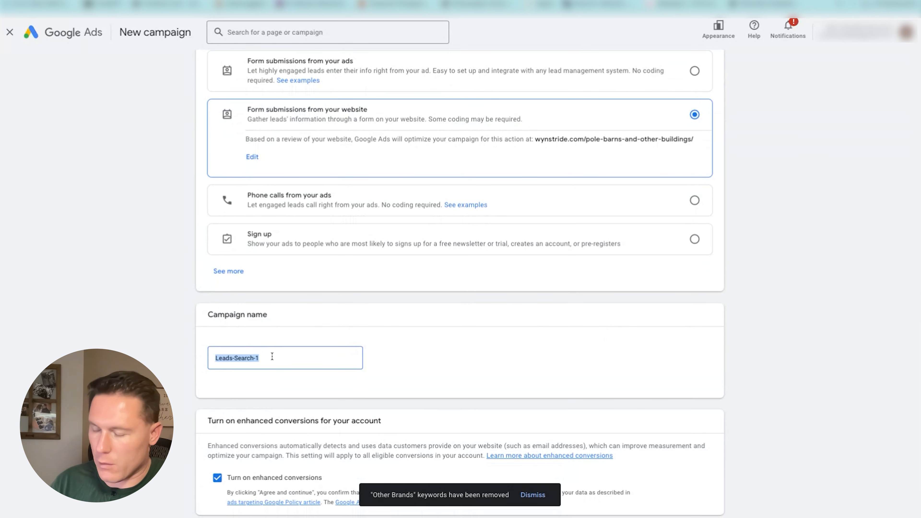
text(THE)
key(BackSpace)
key(BackSpace)
key(BackSpace)
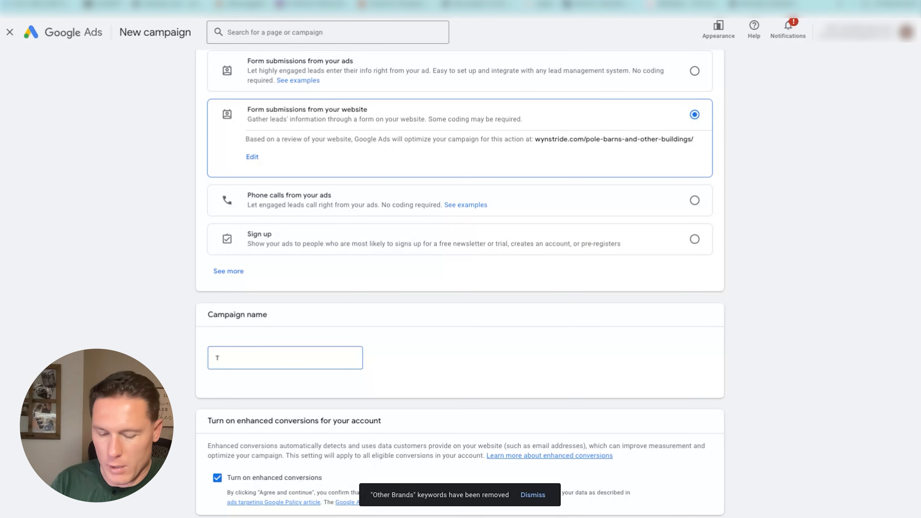
text(BOF)
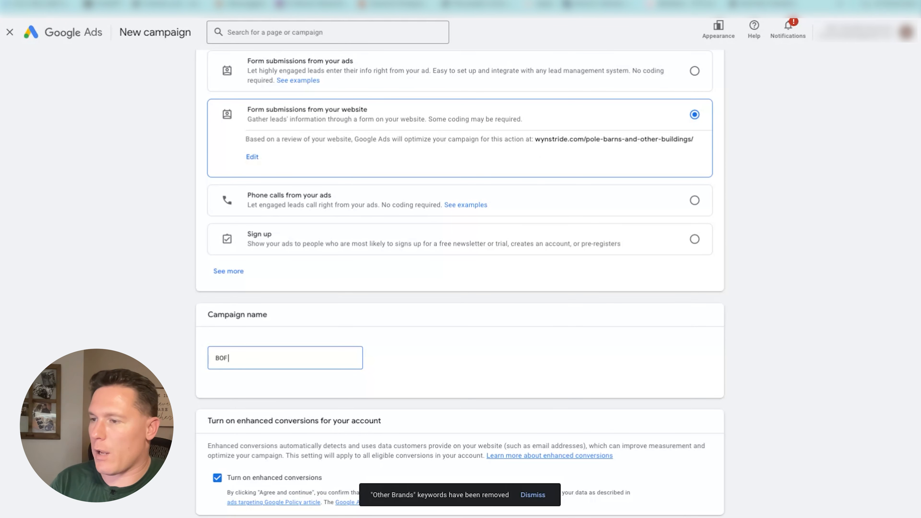
text( | Search Campaign |)
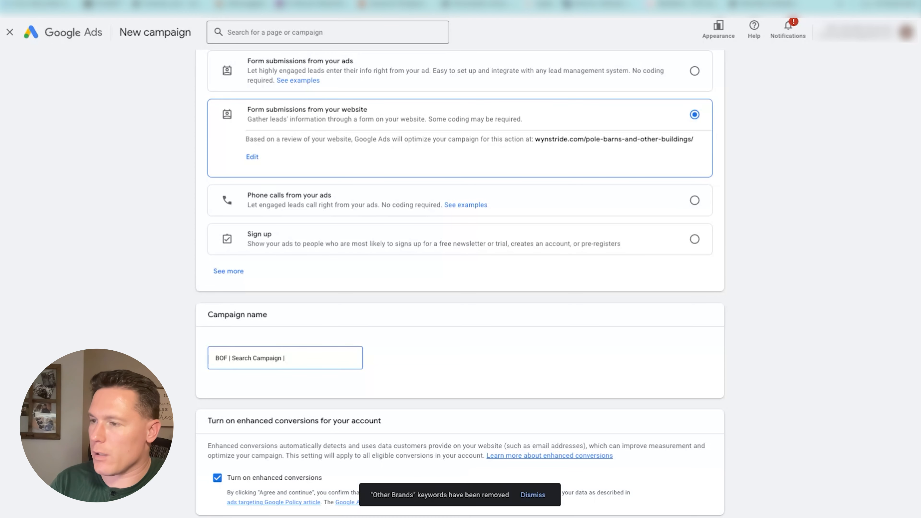
text( Maximize Clicks)
- Turn off enhanced conversions for the account and continue to the bidding settings
scroll(218, 408, down, 2)
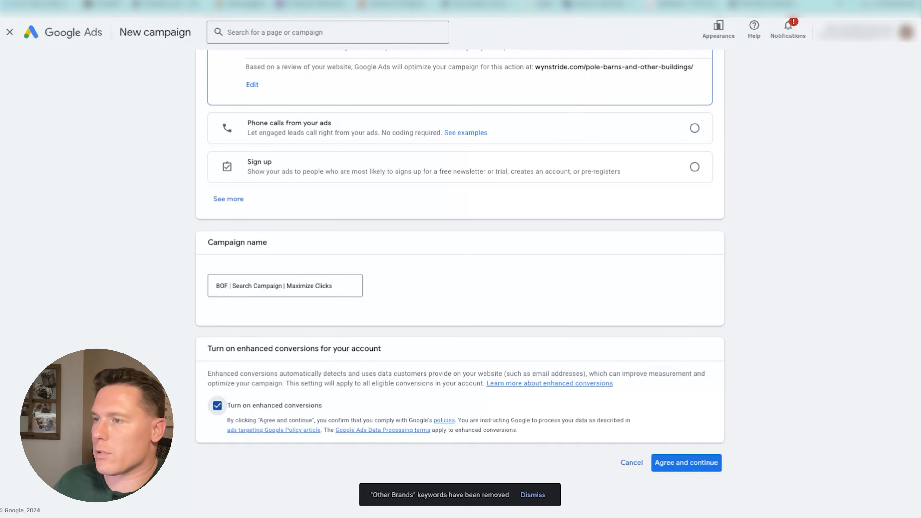
click(217, 406)
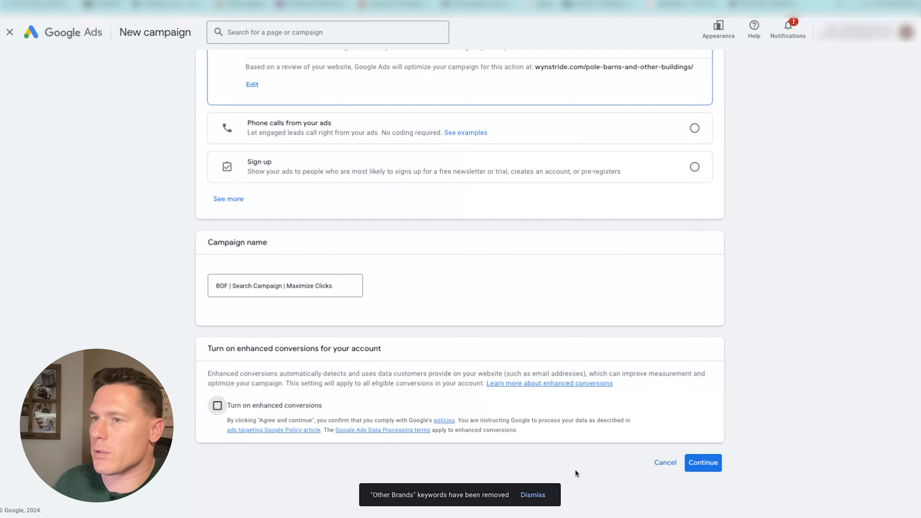
click(703, 465)
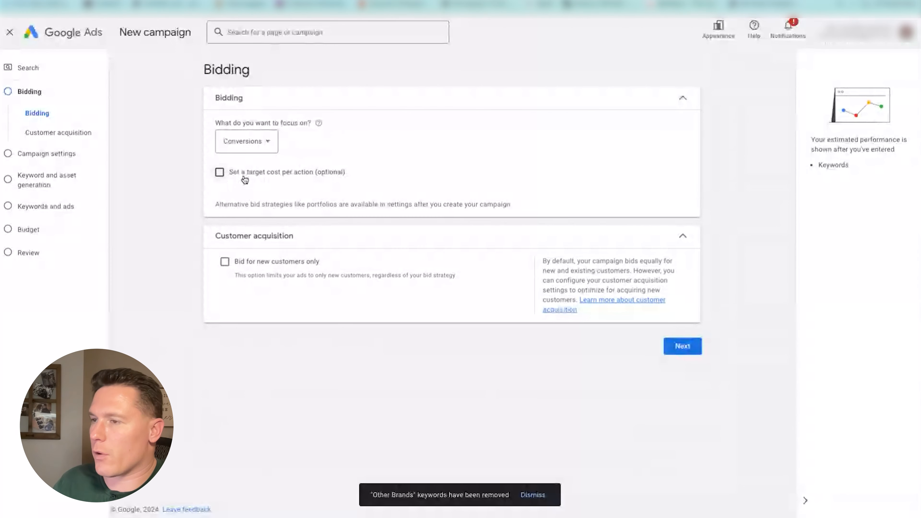
- Set the campaign's bidding focus to Clicks
click(238, 140)
click(240, 228)
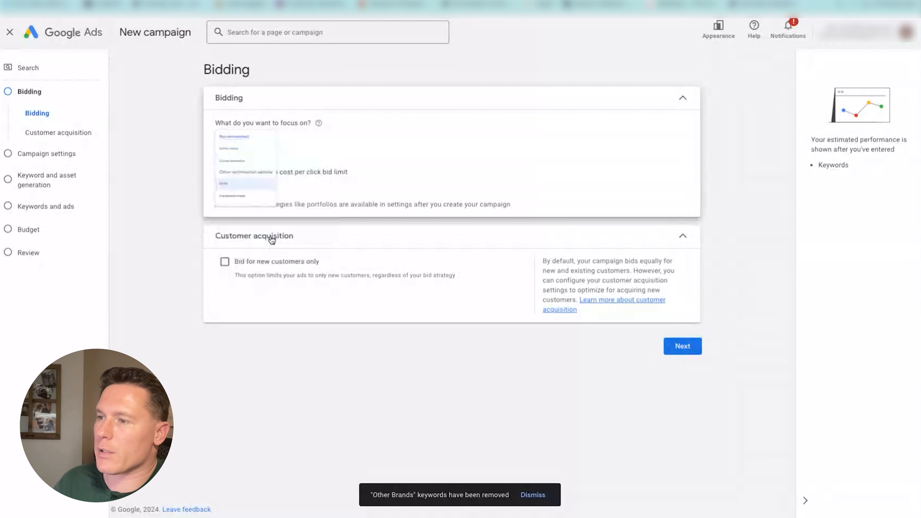
- Try the Conversions bidding focus with a target cost per action, and return the focus to Clicks
click(246, 146)
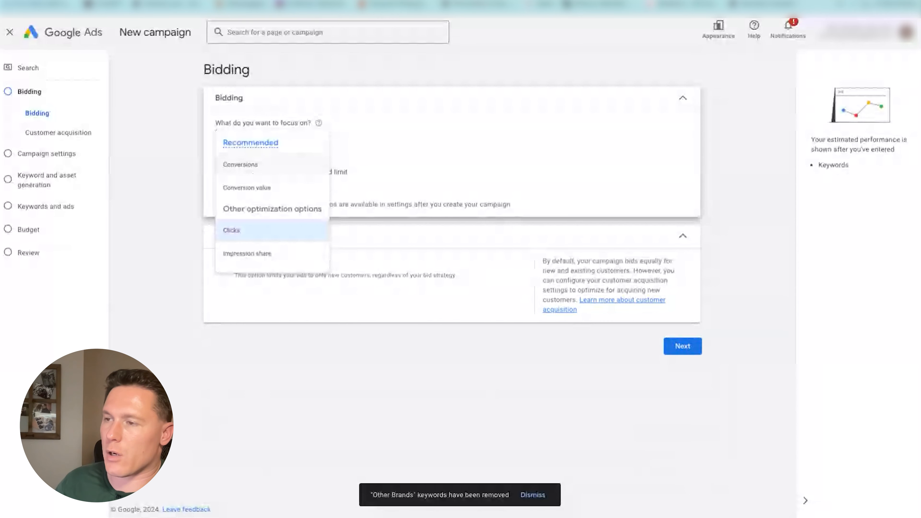
click(252, 168)
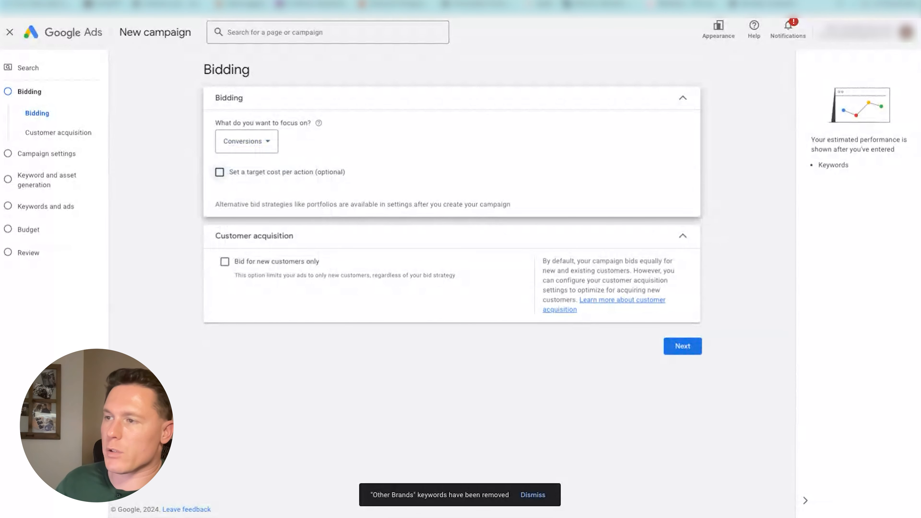
click(239, 176)
click(241, 206)
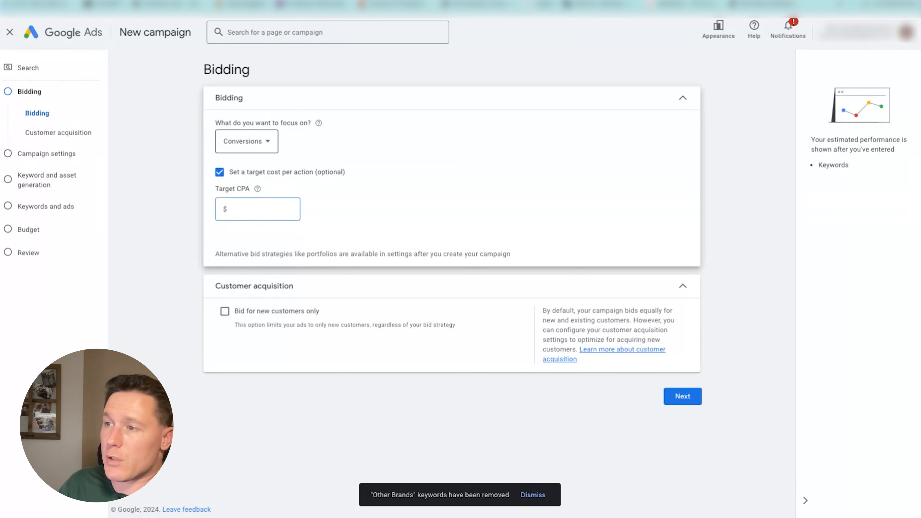
click(250, 141)
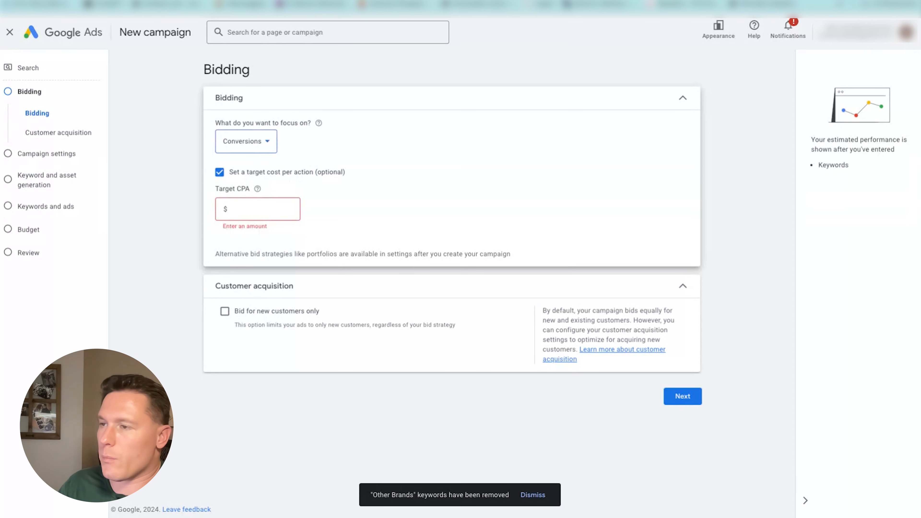
click(261, 232)
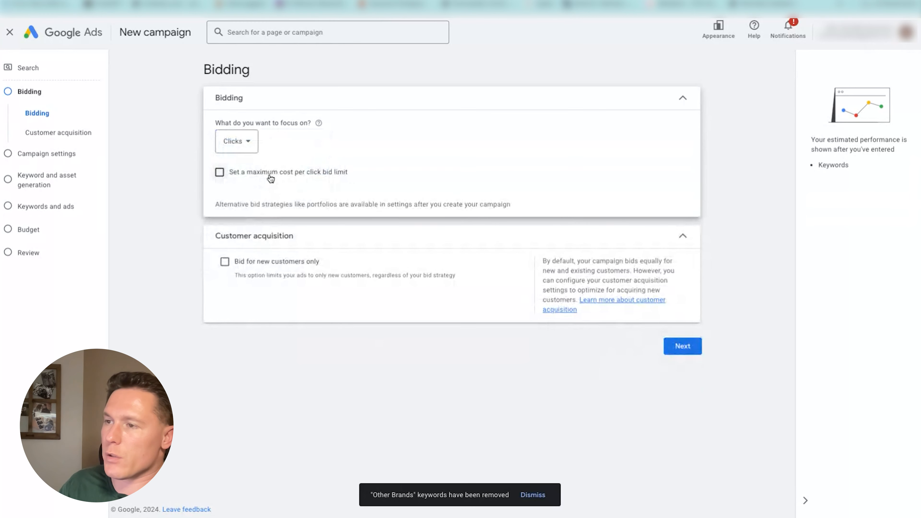
- Enable the maximum cost per click bid limit without entering an amount, and disable it again
click(289, 180)
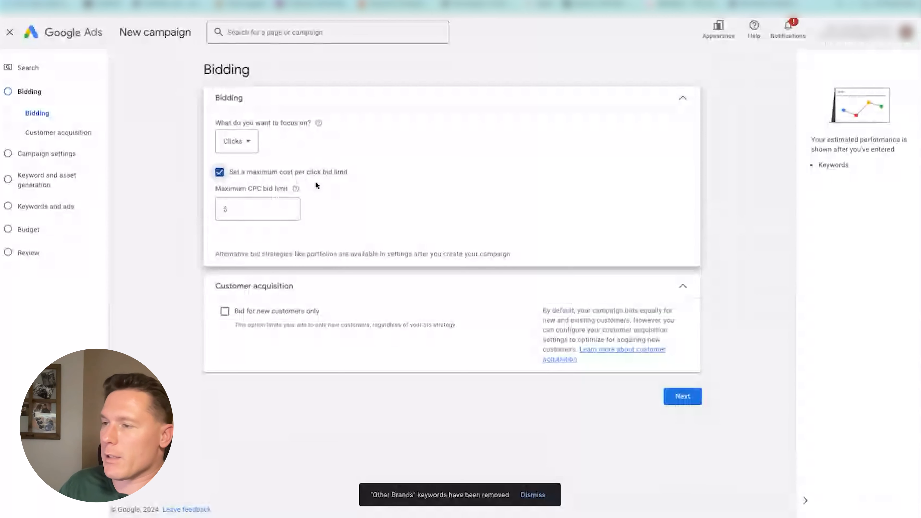
click(274, 208)
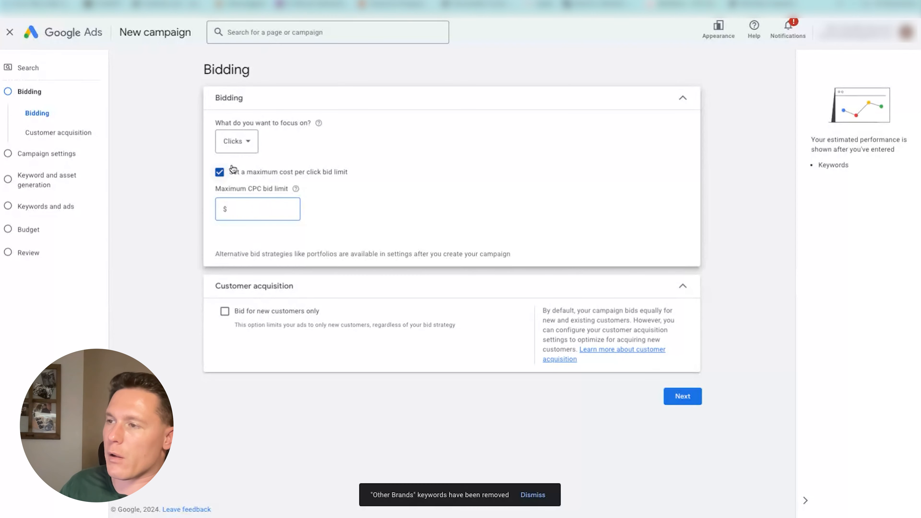
click(220, 172)
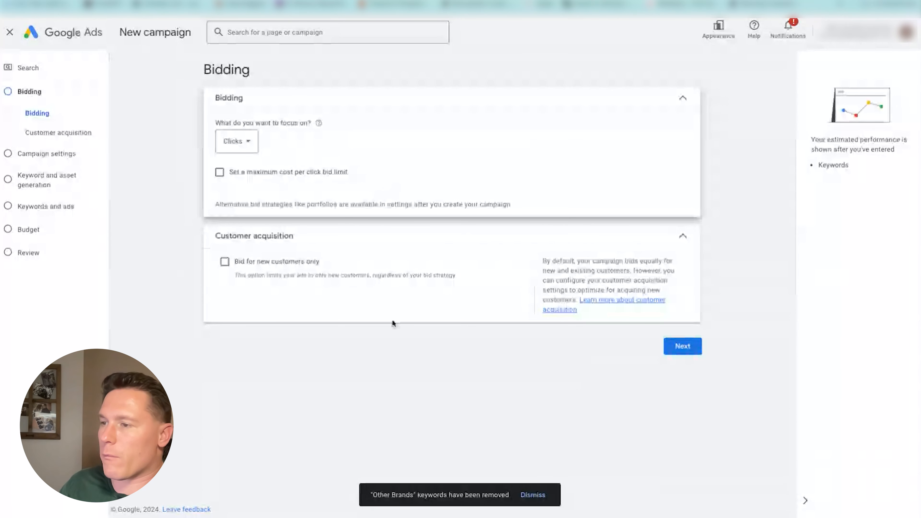
- Continue to the campaign settings and exclude both Google search partners and the Google Display Network
drag(342, 264, 176, 265)
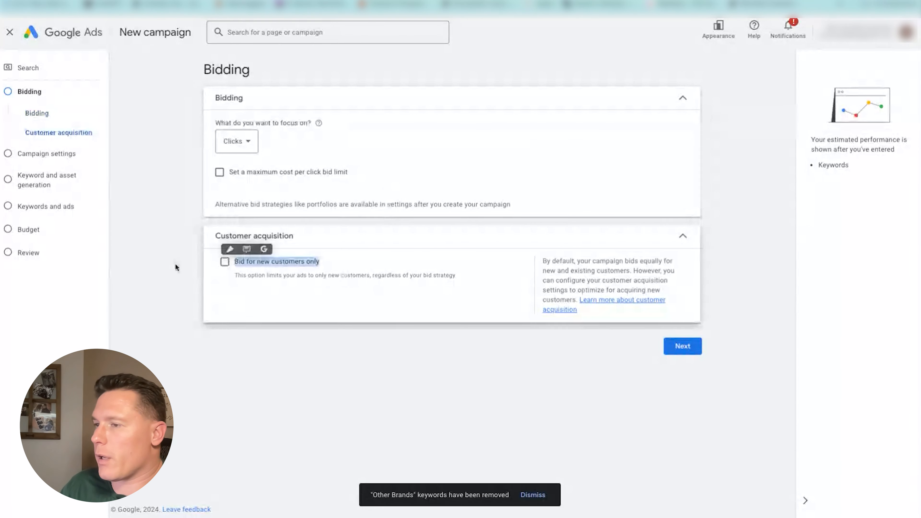
click(189, 264)
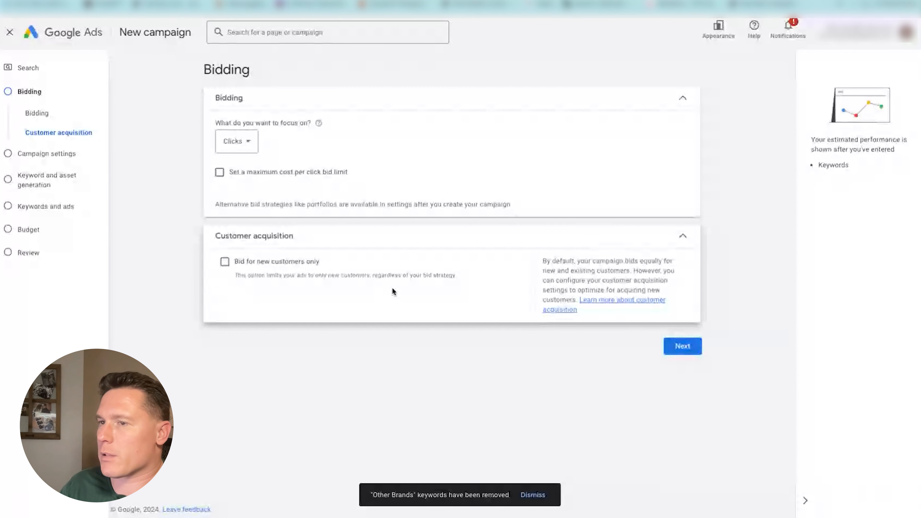
click(87, 163)
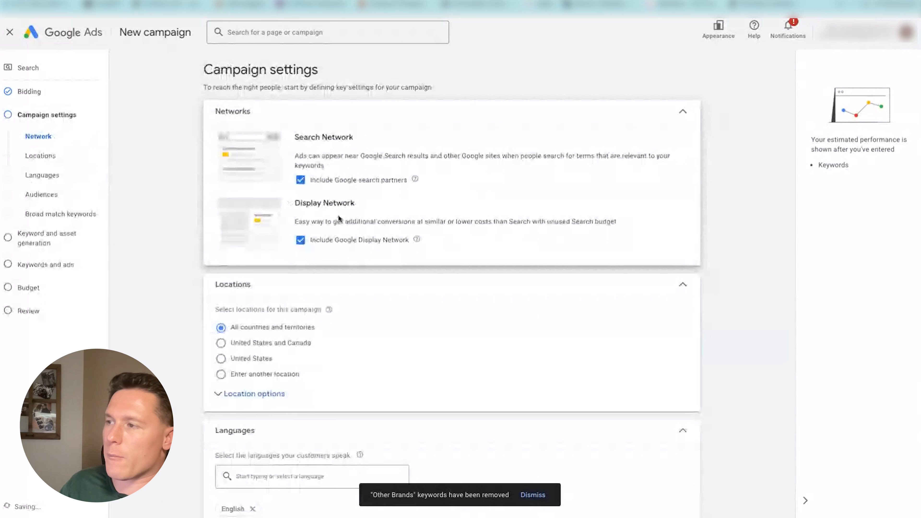
click(300, 180)
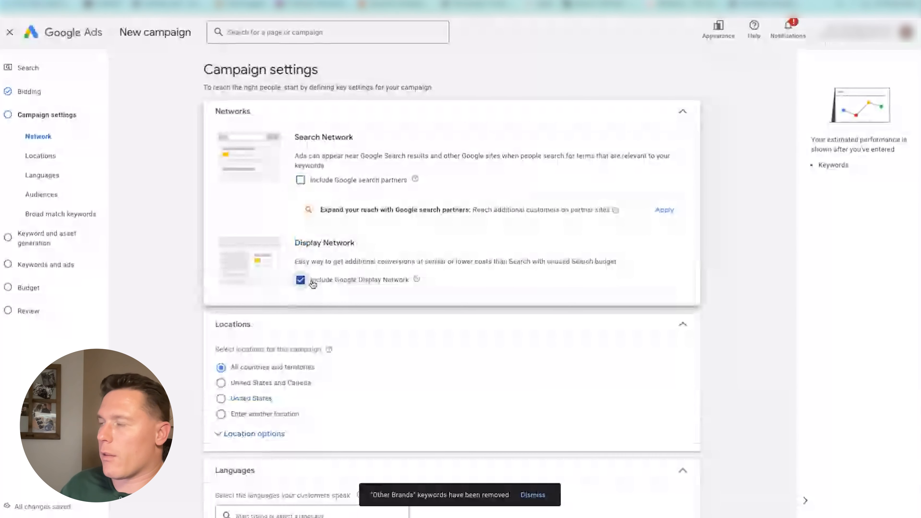
click(312, 284)
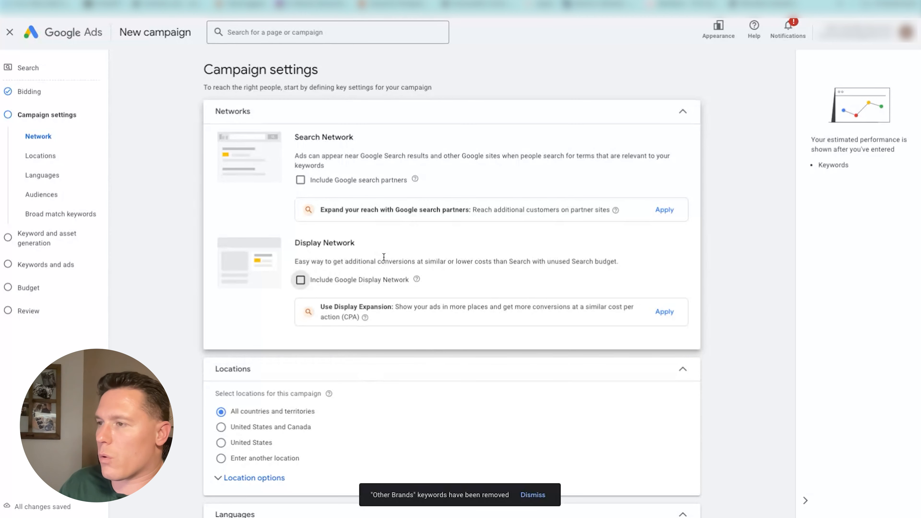
- Target the United States and set the location option to Presence: people in or regularly in the included locations
scroll(344, 200, down, 3)
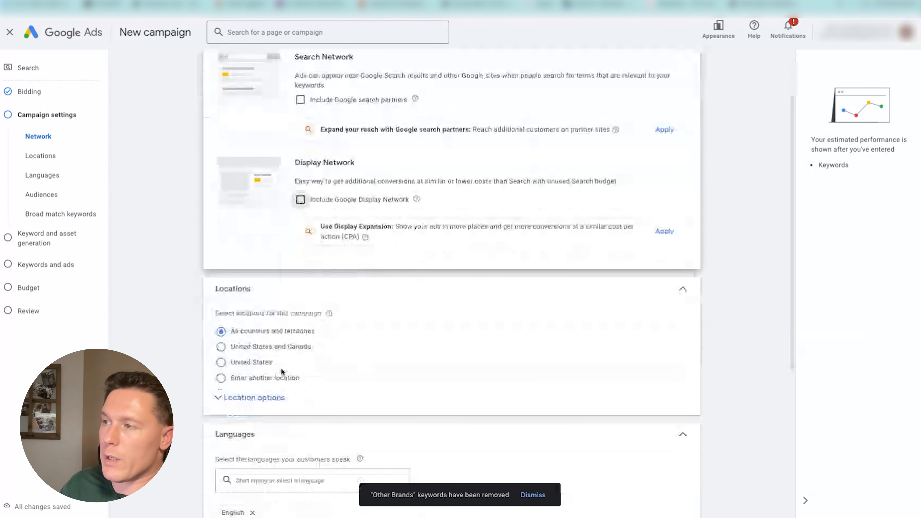
click(269, 366)
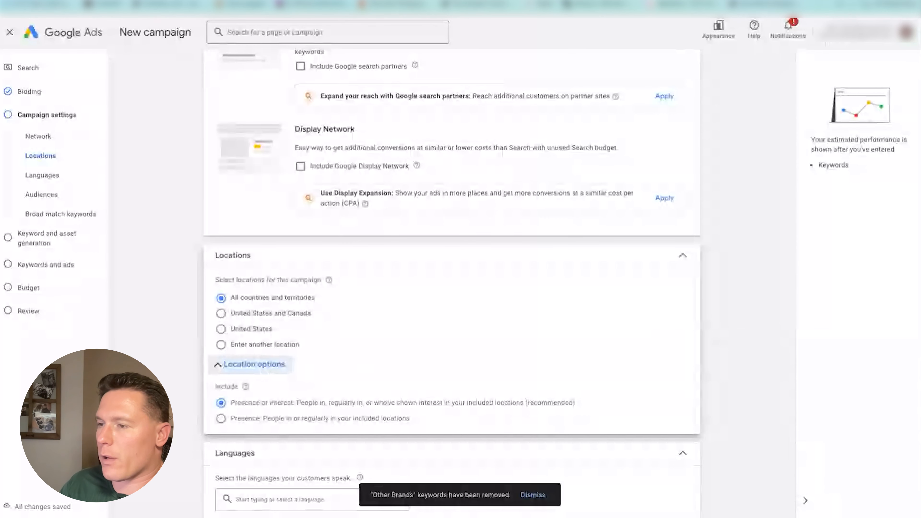
click(262, 345)
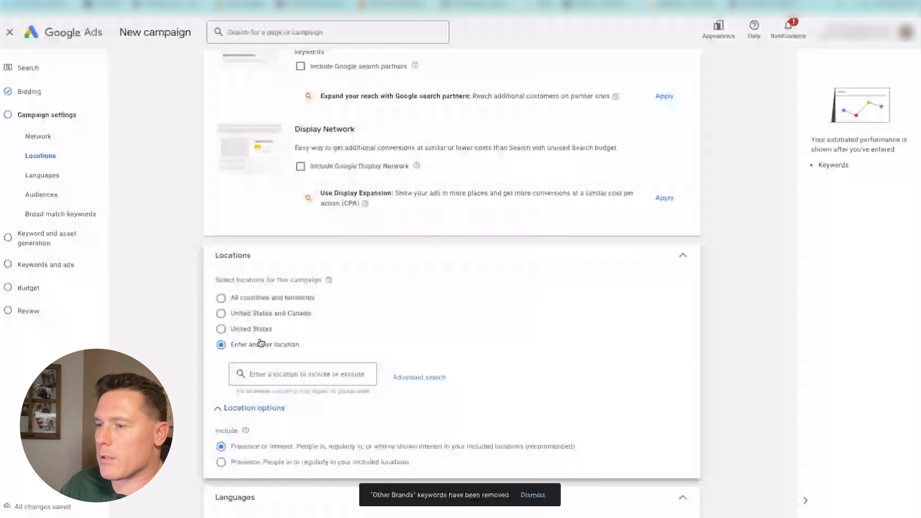
click(254, 334)
scroll(286, 355, down, 1)
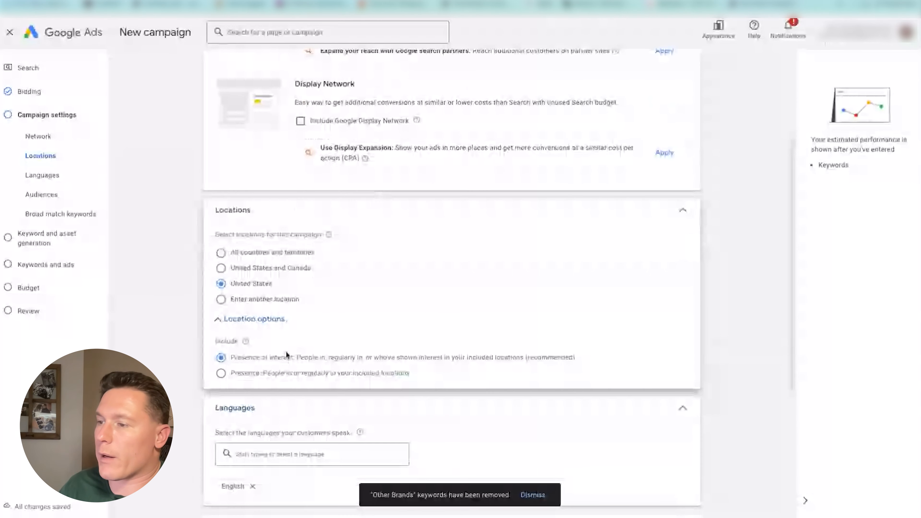
scroll(285, 351, down, 1)
click(281, 341)
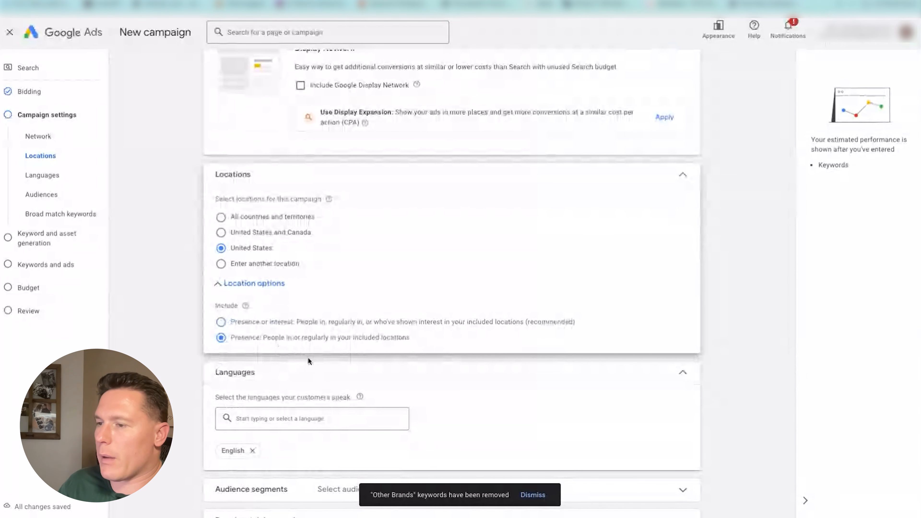
- Search the audience segments for "business" and add the Business Professionals and Avid Investors affinity segments
scroll(308, 357, down, 1)
scroll(308, 359, down, 4)
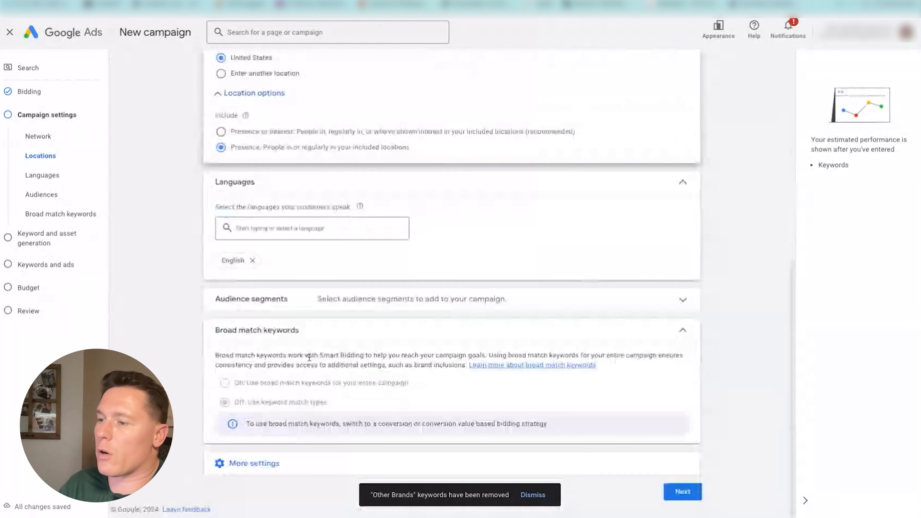
click(317, 309)
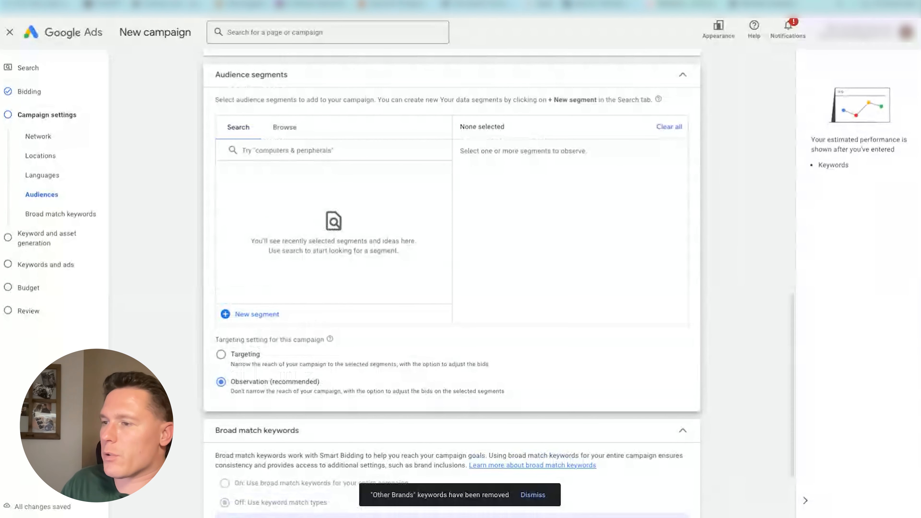
scroll(452, 283, up, 1)
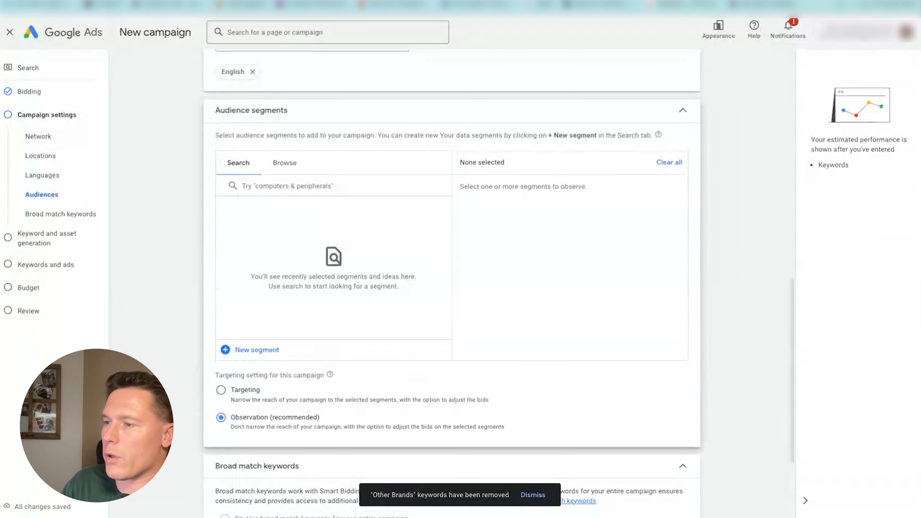
scroll(265, 233, up, 2)
click(265, 234)
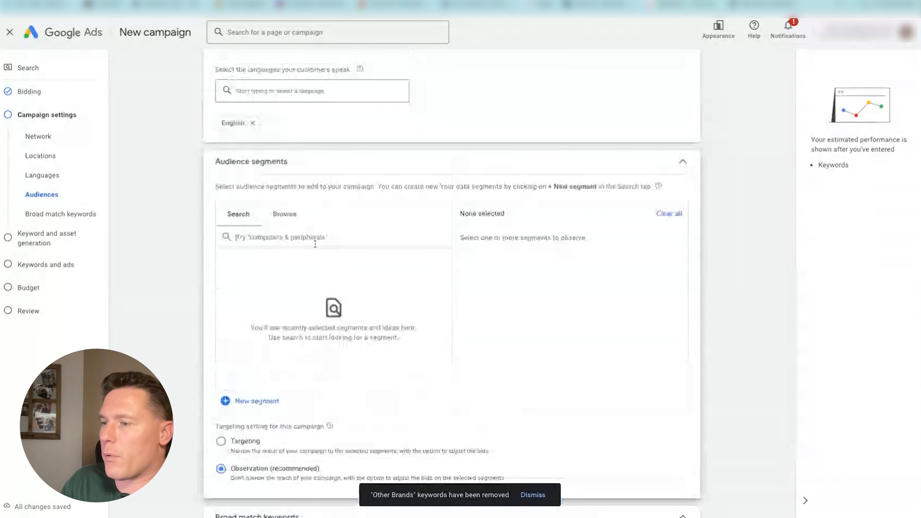
text(business)
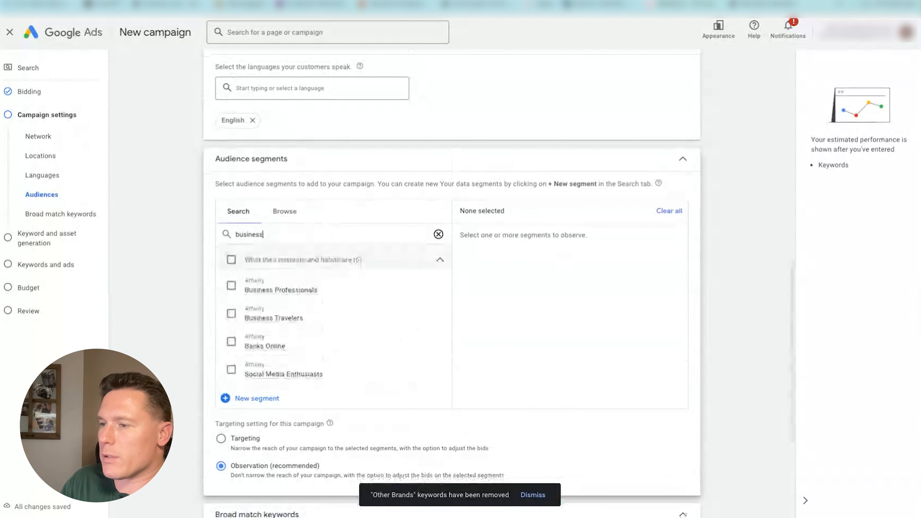
click(362, 286)
scroll(295, 346, down, 2)
click(298, 347)
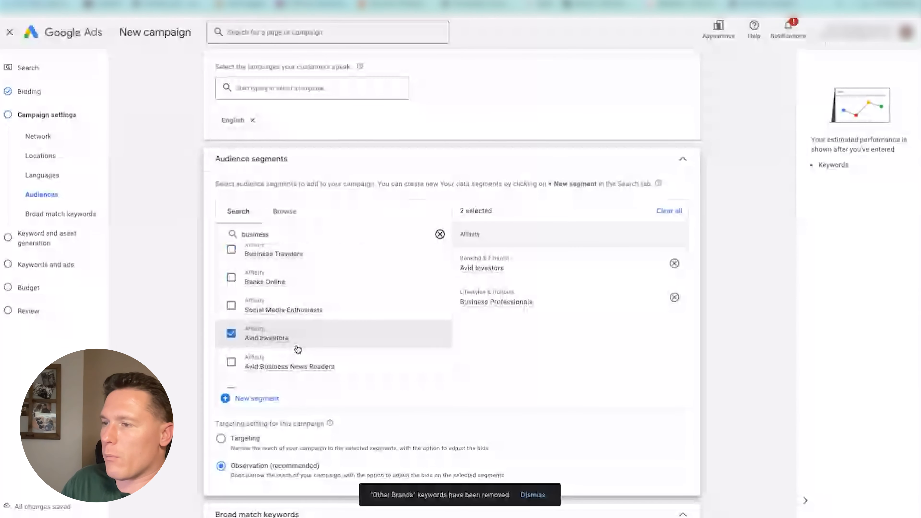
- Add the Avid Business News Readers affinity segment and the Business Services in-market segment
scroll(298, 349, down, 1)
click(293, 339)
scroll(293, 339, down, 2)
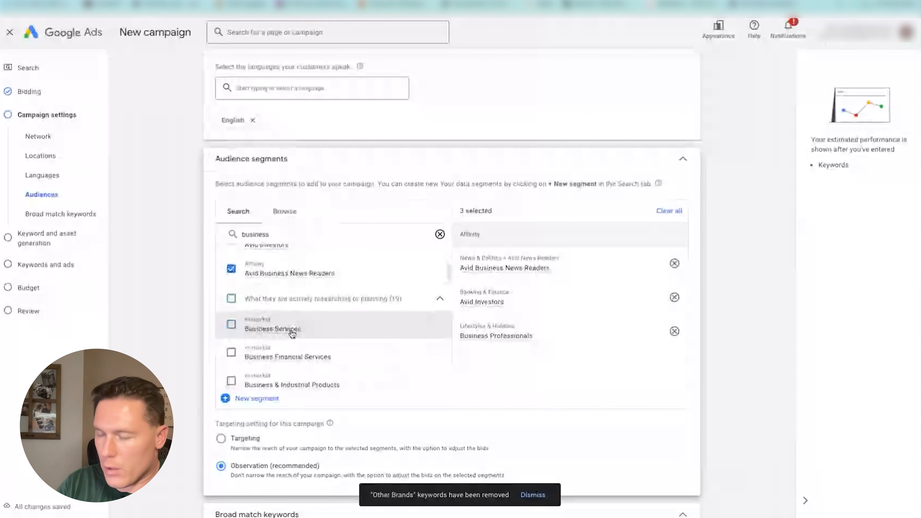
click(293, 334)
text(commer)
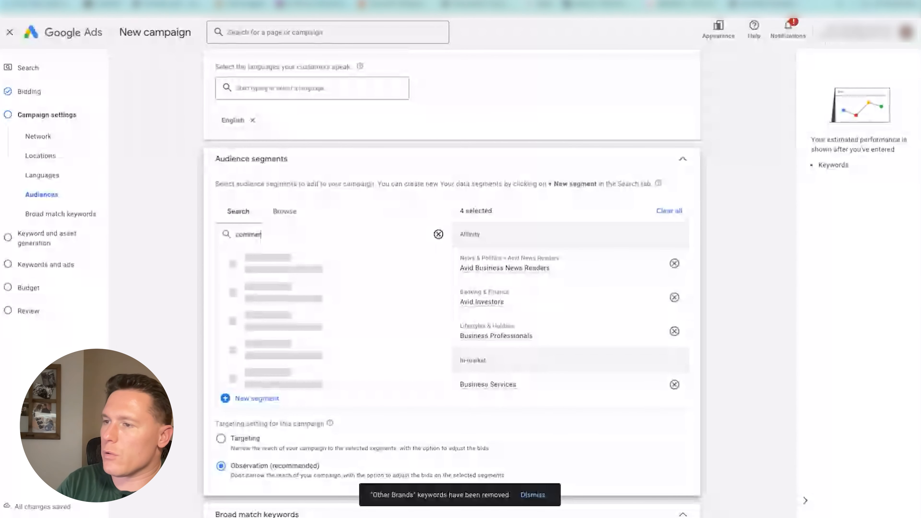
key(BackSpace)
key(BackSpace)
key(BackSpace)
key(BackSpace)
key(BackSpace)
key(BackSpace)
- Search the audience segments for "building" and add Architectural Services and General Contracting & Remodeling Services
text(byu)
key(BackSpace)
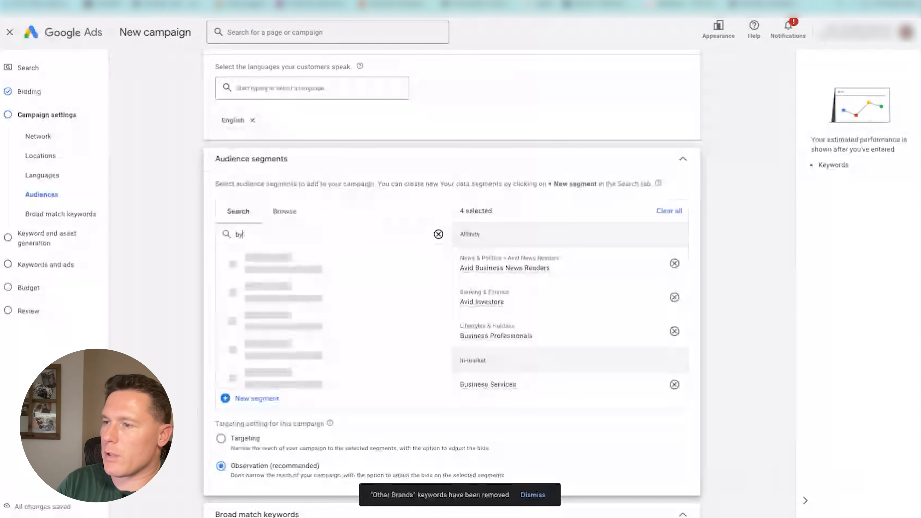
key(BackSpace)
text(uilding)
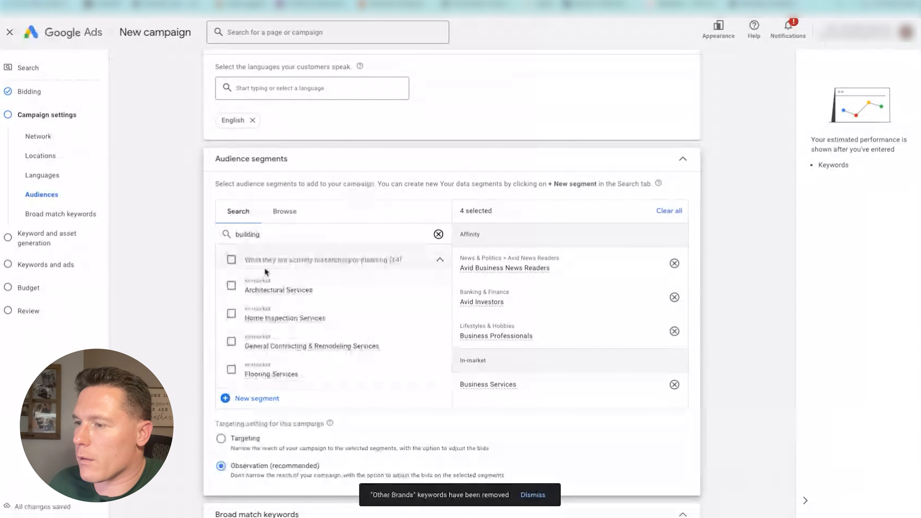
scroll(315, 321, down, 1)
scroll(315, 322, down, 1)
click(308, 263)
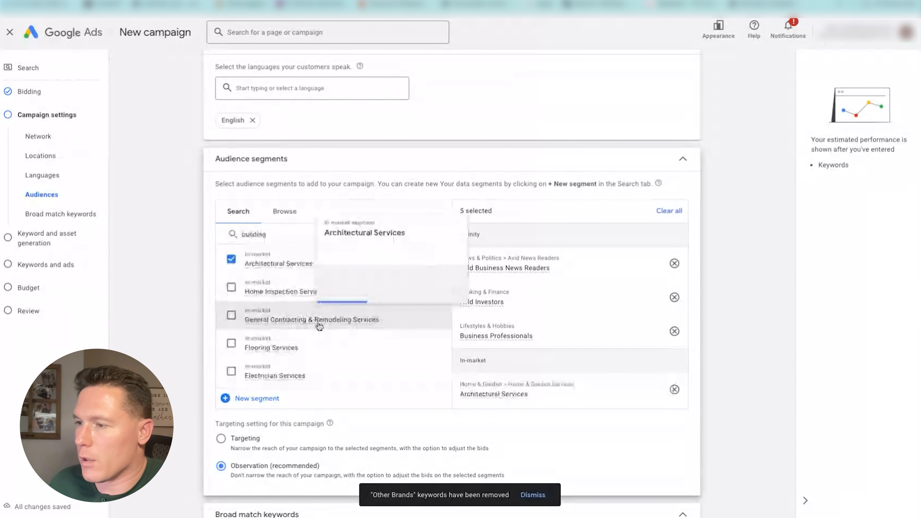
click(289, 328)
- Add the Commercial Properties in-market segment and the Construction Industry demographic segment from the building results
scroll(307, 344, down, 3)
scroll(307, 344, down, 2)
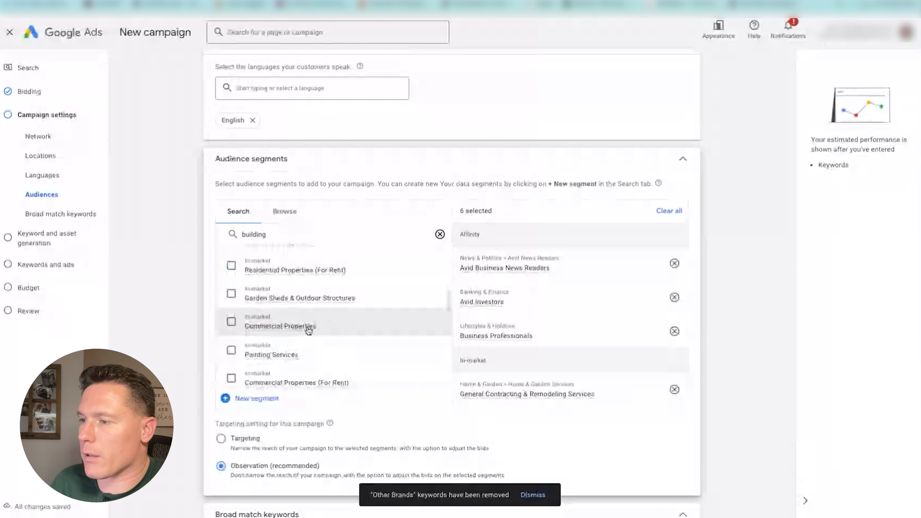
click(306, 326)
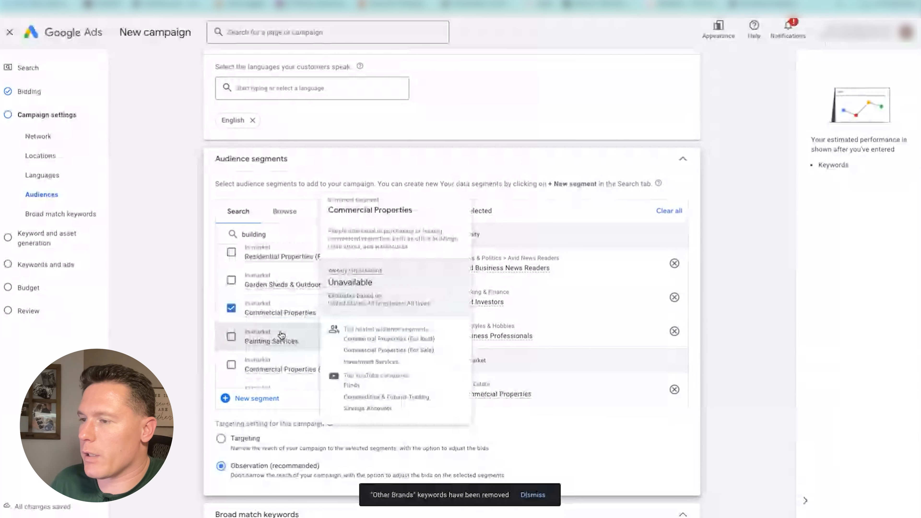
scroll(281, 335, down, 2)
click(298, 350)
scroll(301, 355, down, 5)
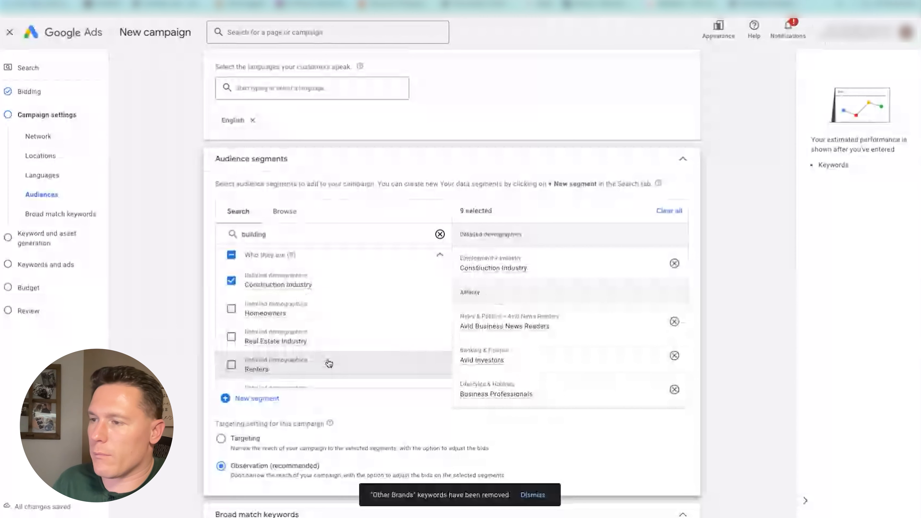
scroll(328, 361, down, 5)
scroll(326, 358, down, 5)
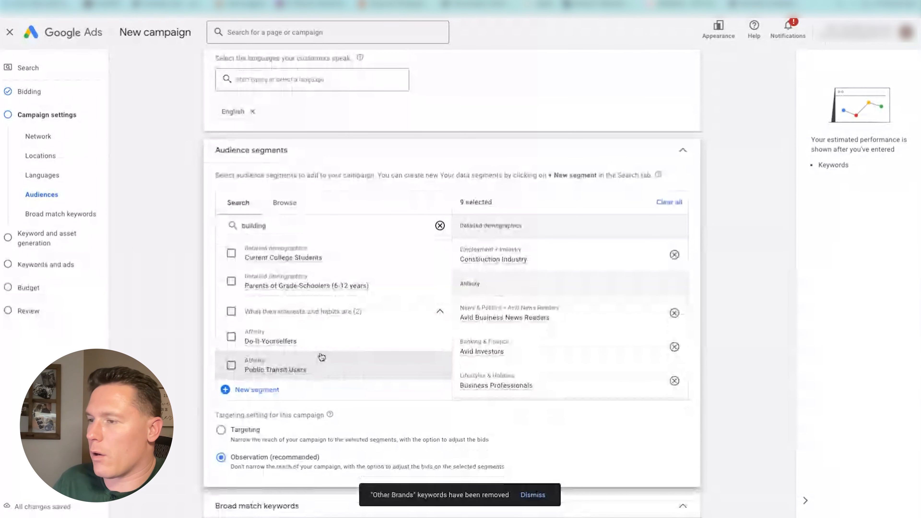
- Open the ad rotation settings and review the broad match keywords options
scroll(213, 338, down, 2)
scroll(213, 339, down, 5)
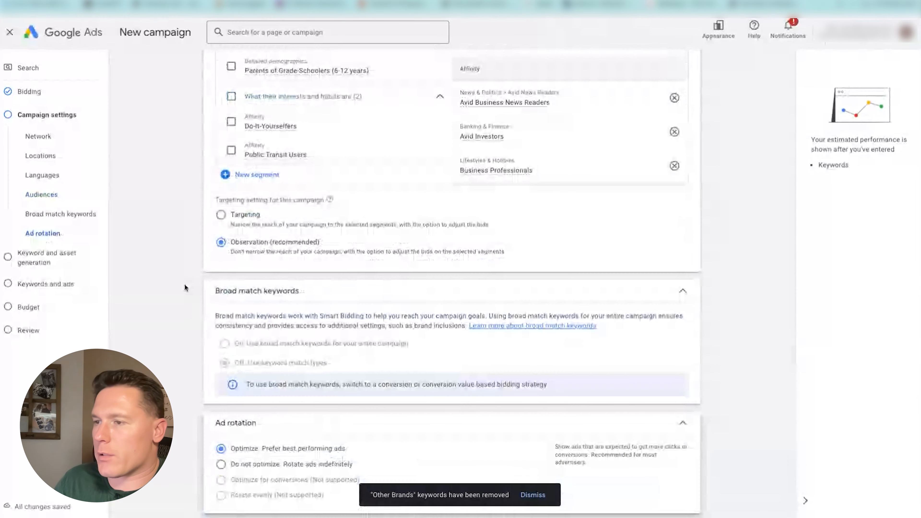
scroll(400, 302, down, 2)
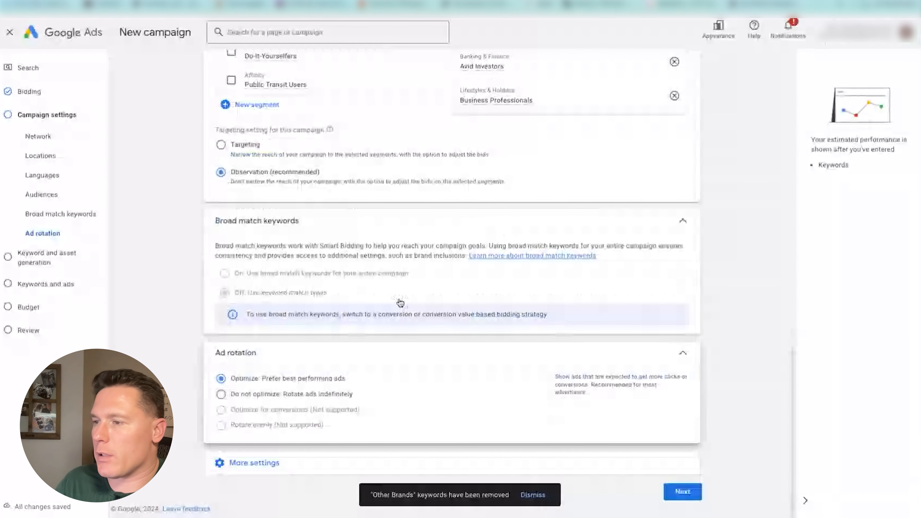
scroll(272, 263, up, 1)
drag(217, 256, 283, 256)
drag(217, 258, 305, 257)
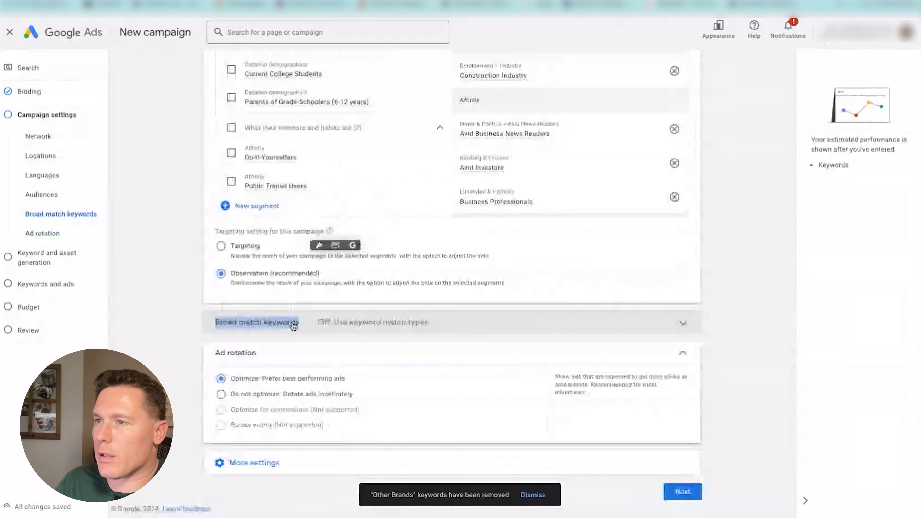
click(306, 325)
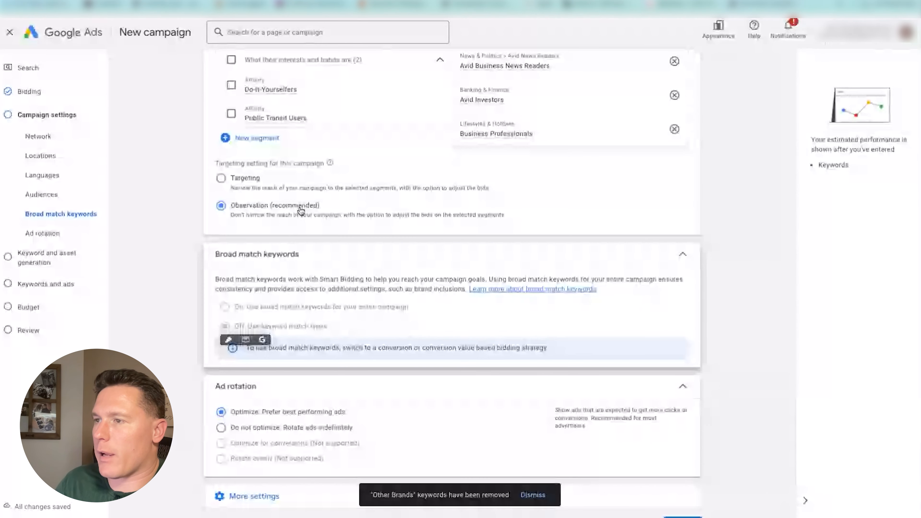
- Change the bidding focus to Conversions and continue to the campaign settings
click(33, 92)
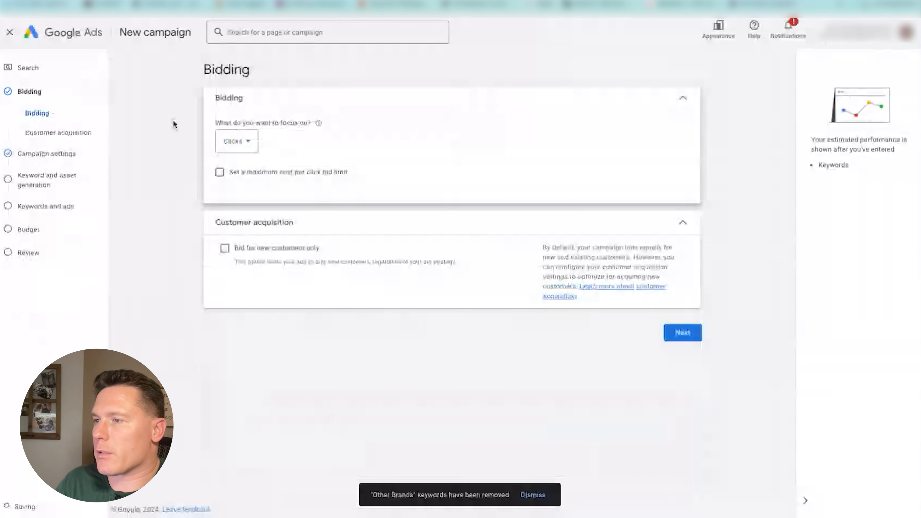
click(245, 142)
click(260, 184)
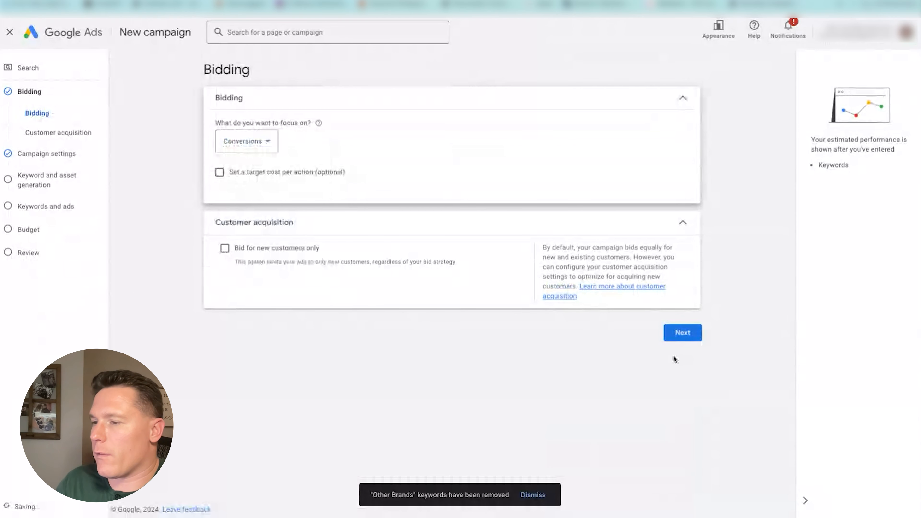
click(679, 335)
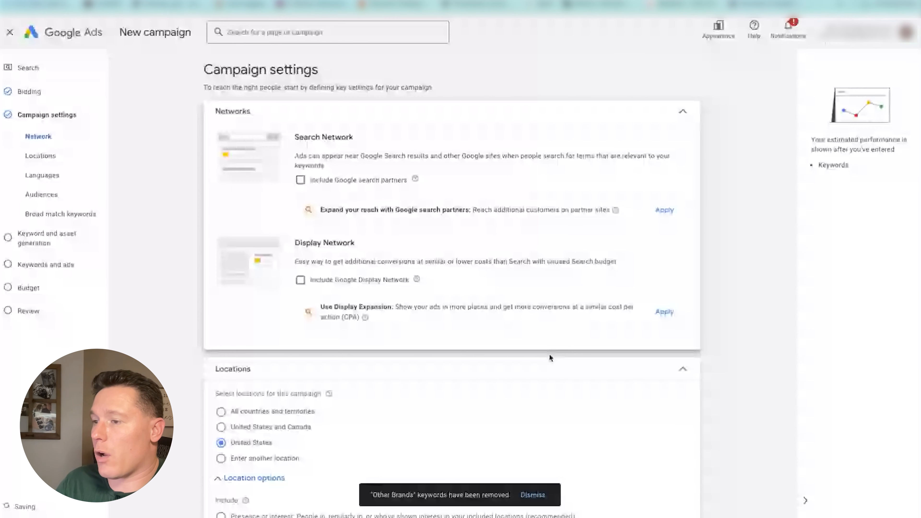
- Turn broad match keywords off so the campaign uses keyword match types
scroll(549, 356, down, 15)
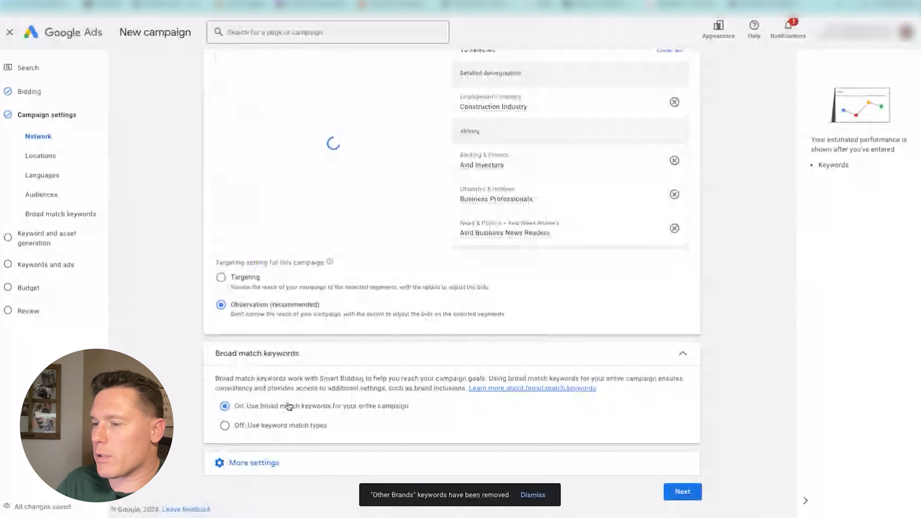
drag(214, 358, 301, 356)
click(252, 430)
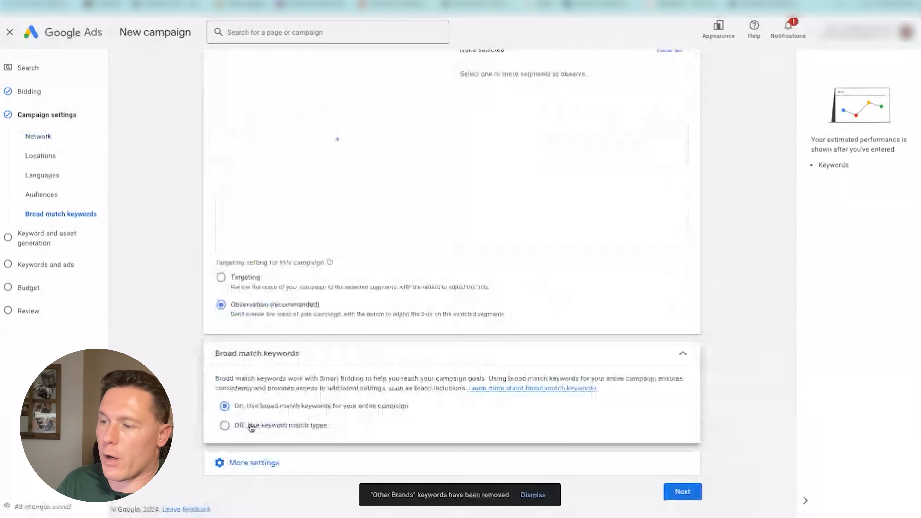
click(265, 431)
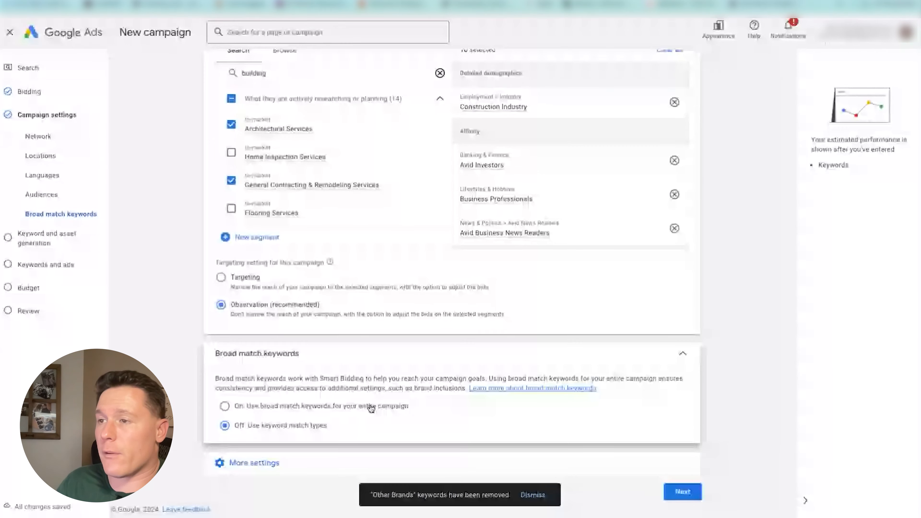
- Return the bidding focus to Clicks and go back to the campaign settings
click(31, 92)
click(267, 144)
click(269, 227)
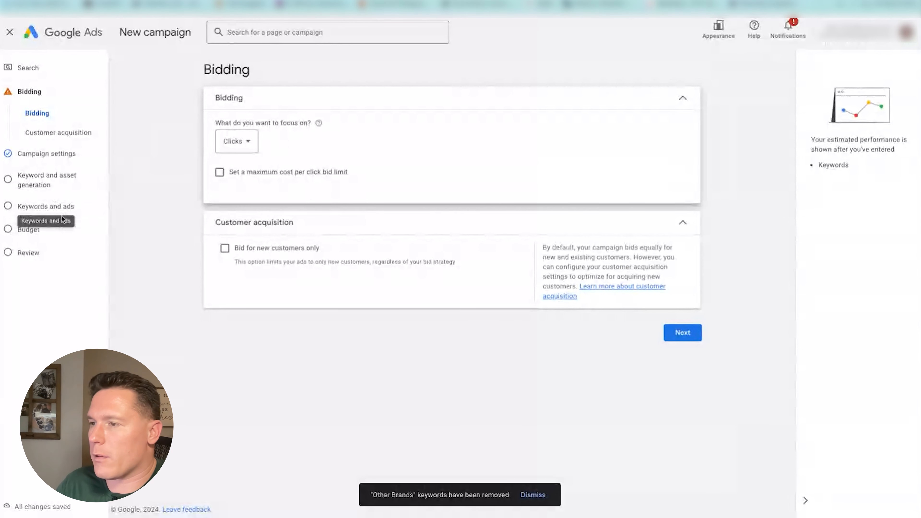
click(60, 183)
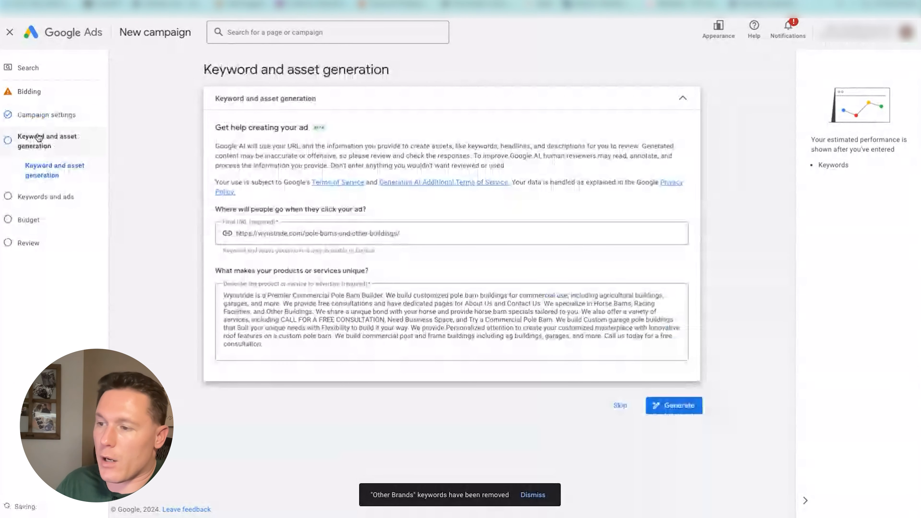
click(42, 115)
- Expand the additional campaign settings and open ad rotation, keeping Optimize: Prefer best performing ads
scroll(290, 369, down, 8)
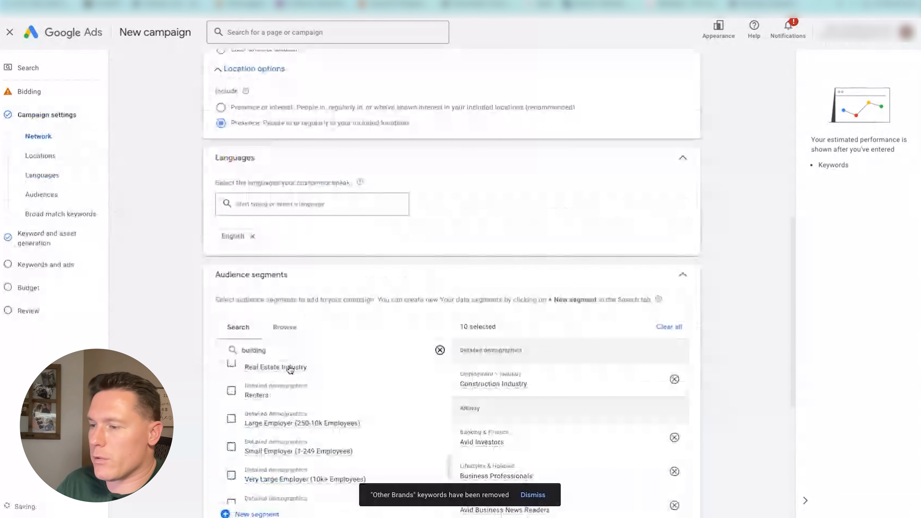
scroll(290, 369, down, 8)
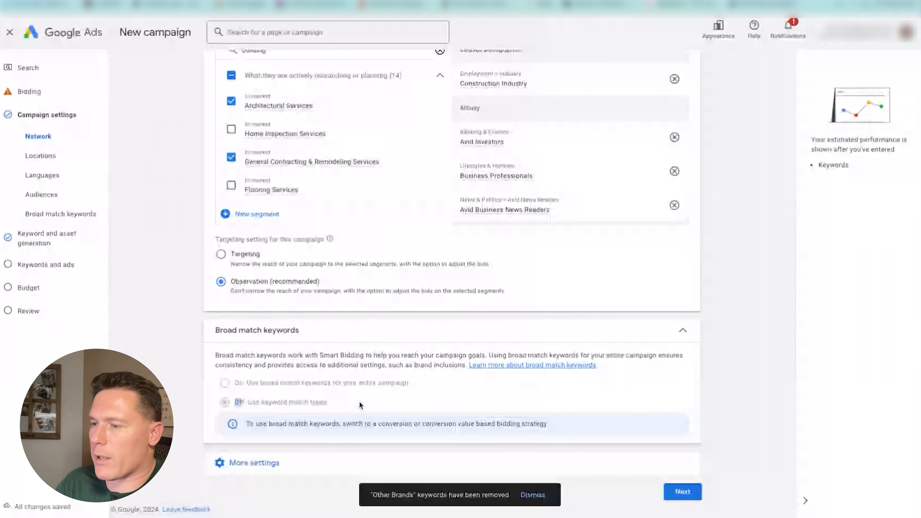
click(363, 459)
scroll(363, 459, down, 3)
click(404, 371)
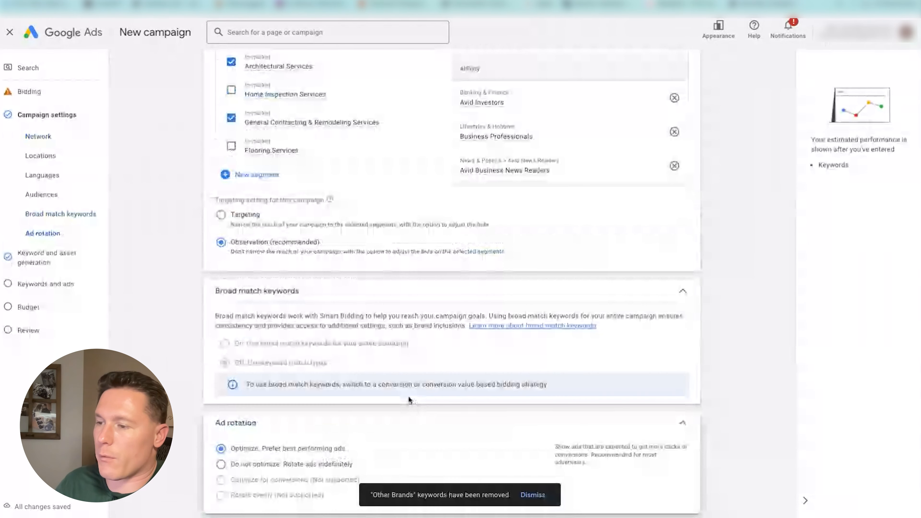
triple_click(405, 400)
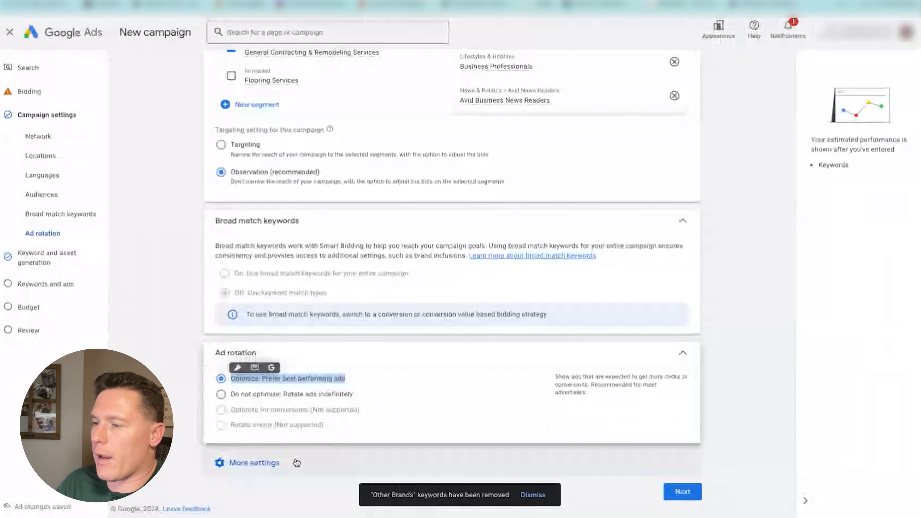
- Expand the additional settings again and open the start and end dates and the ad schedule
click(359, 460)
scroll(366, 455, down, 3)
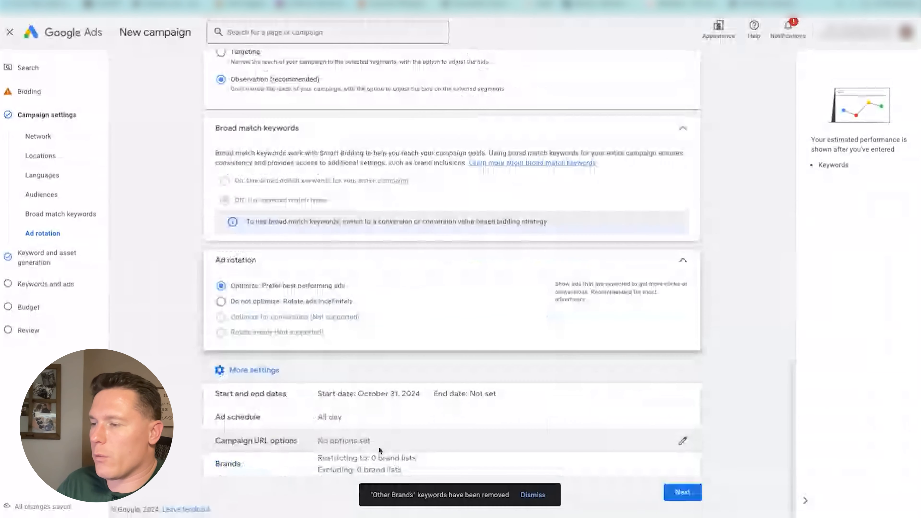
click(373, 407)
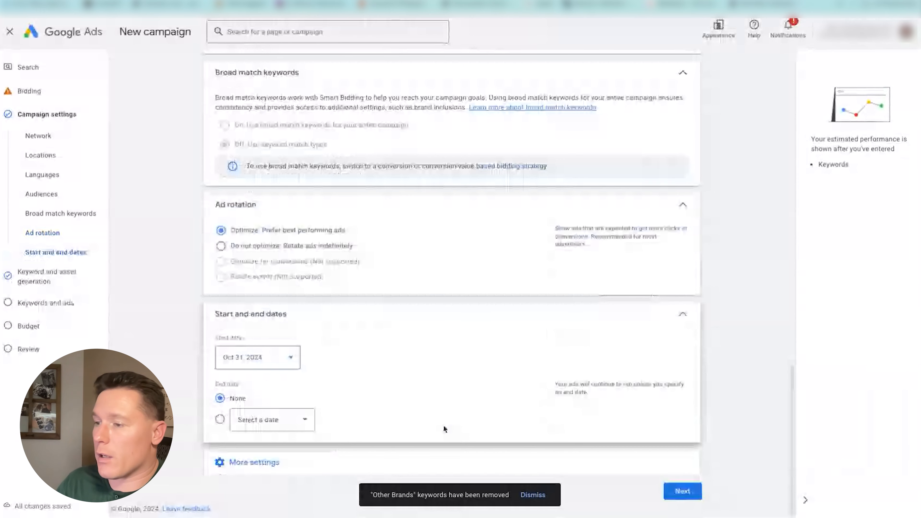
scroll(374, 424, down, 2)
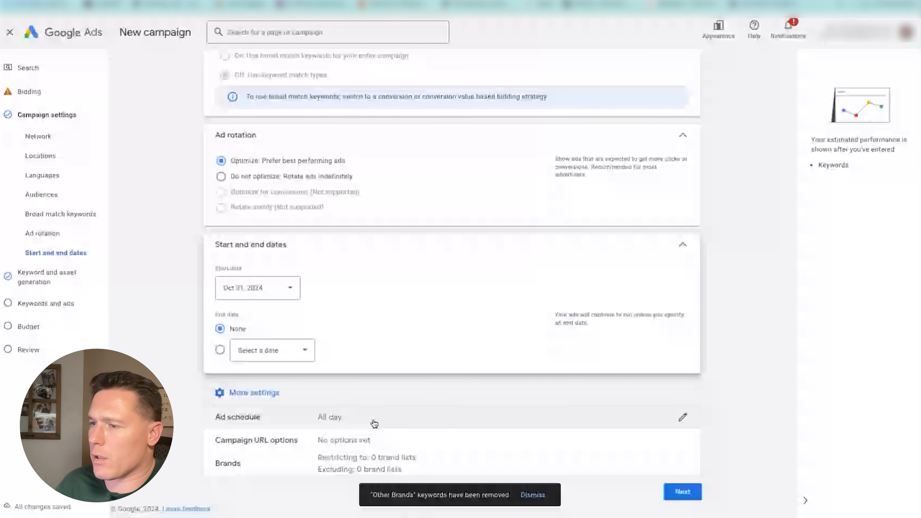
click(374, 424)
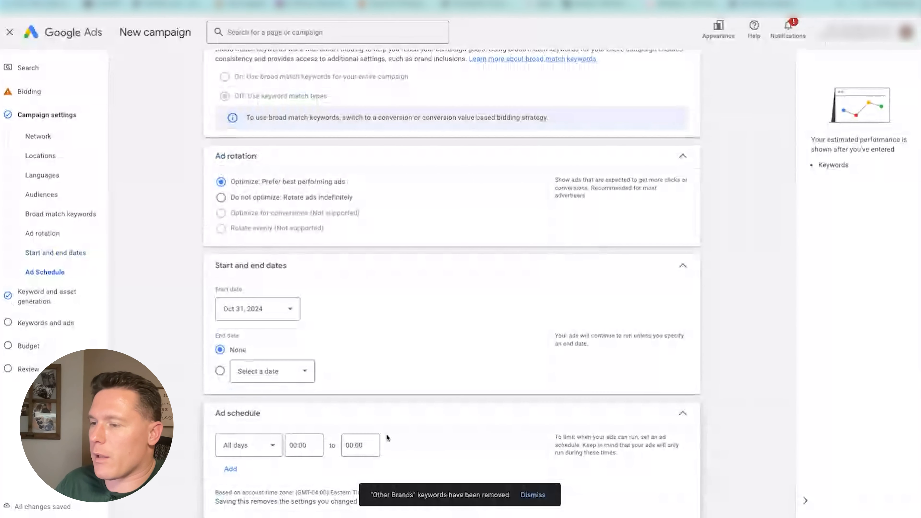
- Expand the additional campaign settings and open the Campaign URL options with their tracking template, final URL suffix and custom parameters
scroll(241, 381, down, 2)
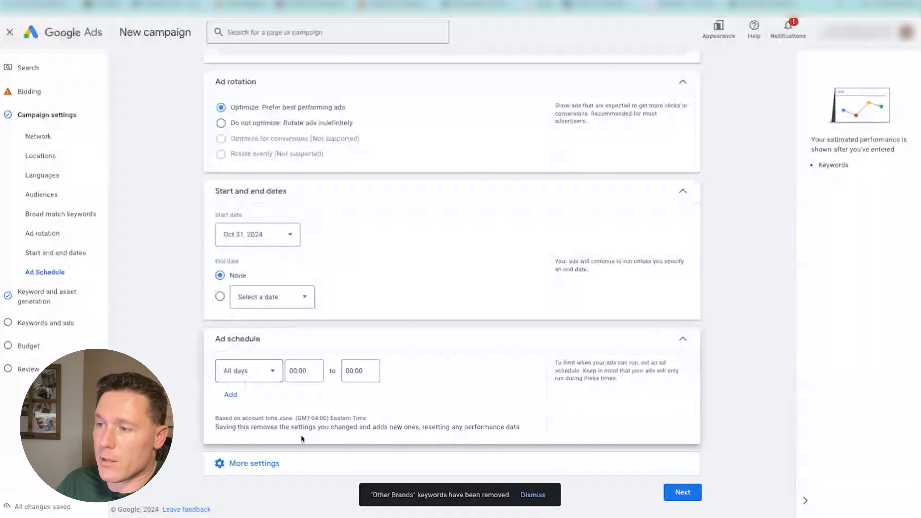
click(301, 463)
click(416, 448)
scroll(416, 450, down, 5)
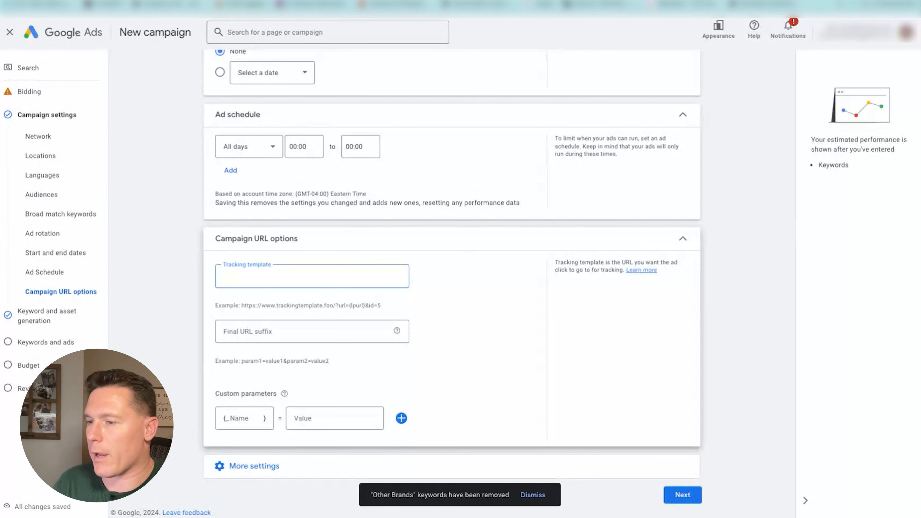
- Expand the additional settings again and open the Brands section with its brand inclusions and exclusions
click(283, 466)
scroll(358, 471, down, 1)
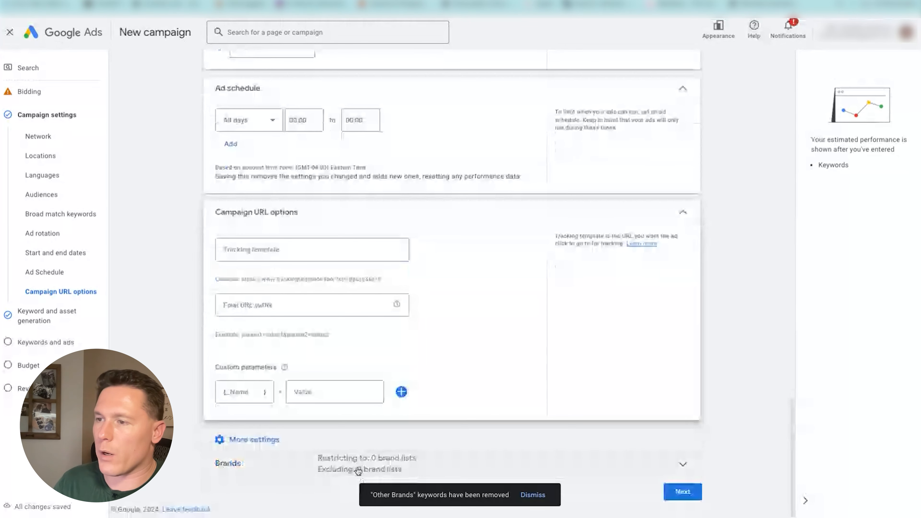
click(358, 470)
scroll(327, 420, down, 5)
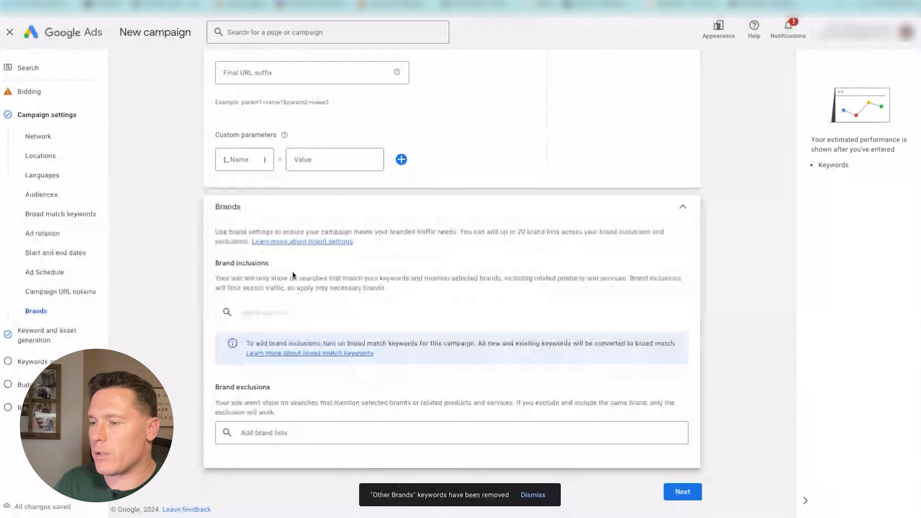
- Search the brand exclusion lists for "Loft", then clear the entry and close the list without adding a brand
click(286, 432)
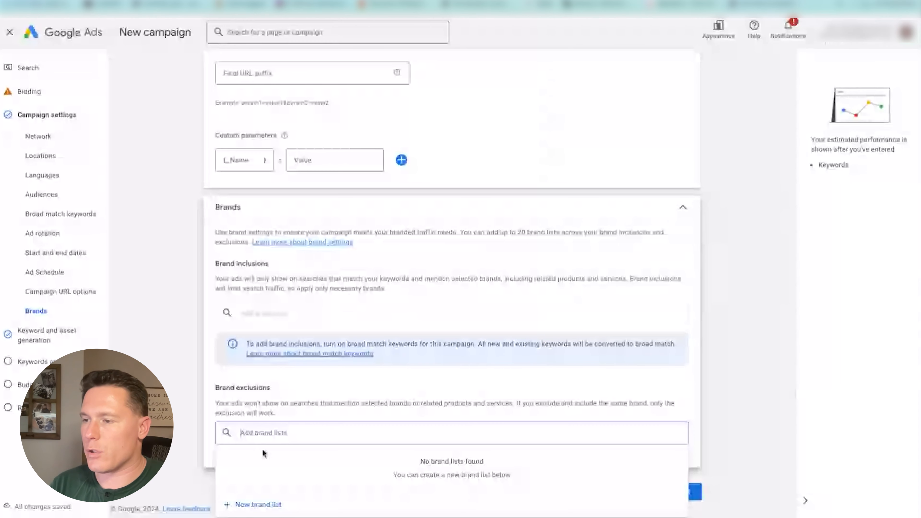
text(Lo)
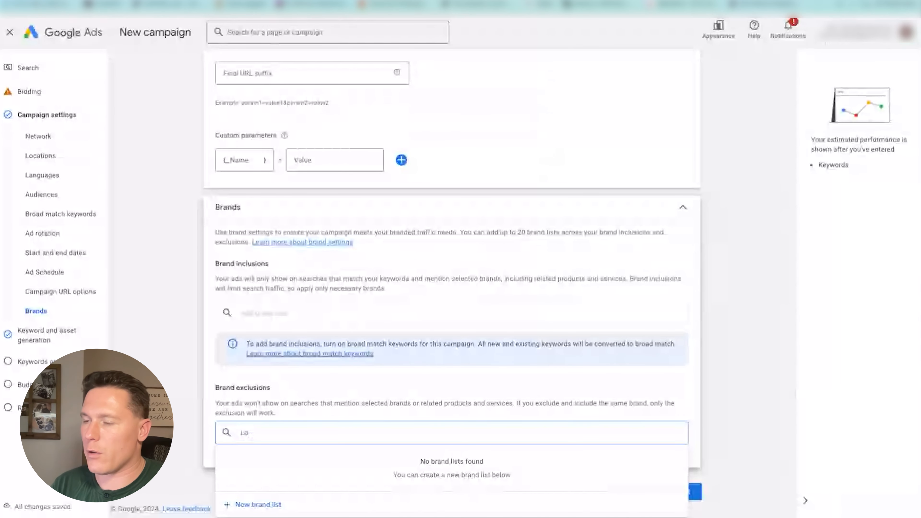
text(fi)
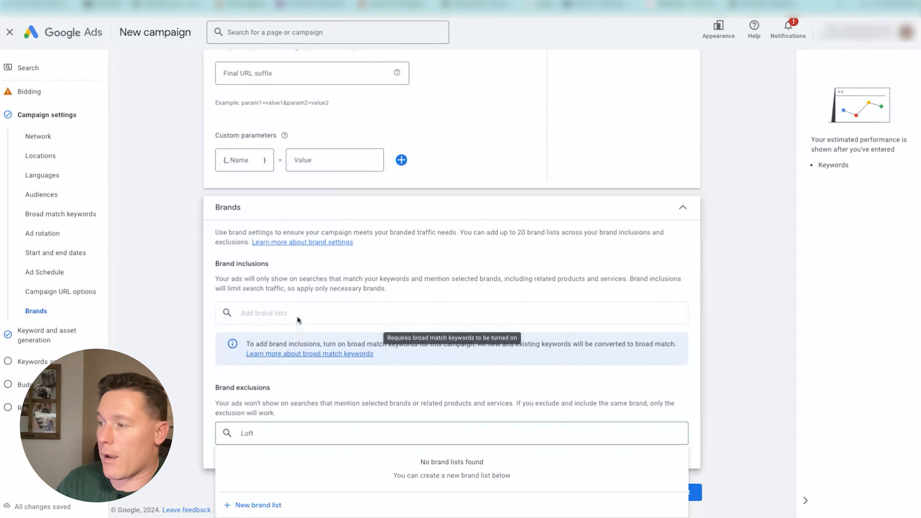
drag(219, 264, 316, 268)
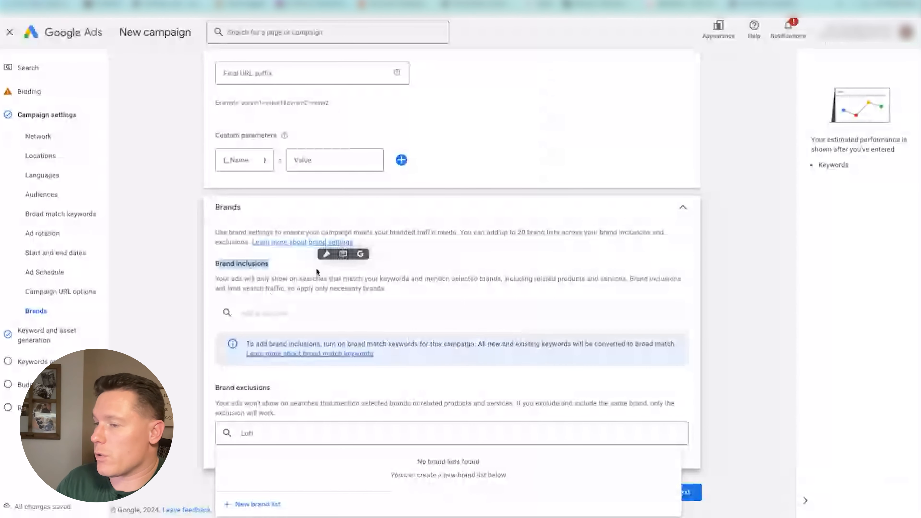
click(244, 433)
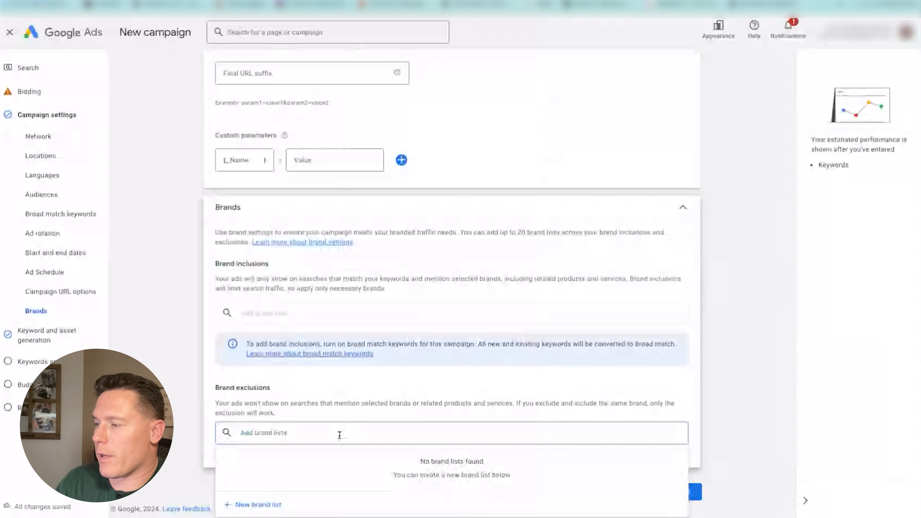
click(704, 401)
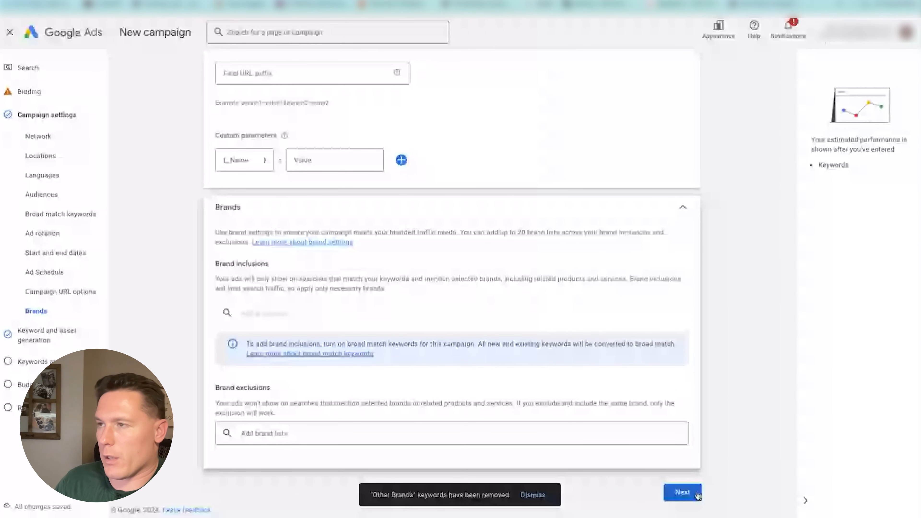
- Continue past the campaign settings, generate keywords and ad assets from the prefilled URL and description, and review the assistant's chat
click(682, 493)
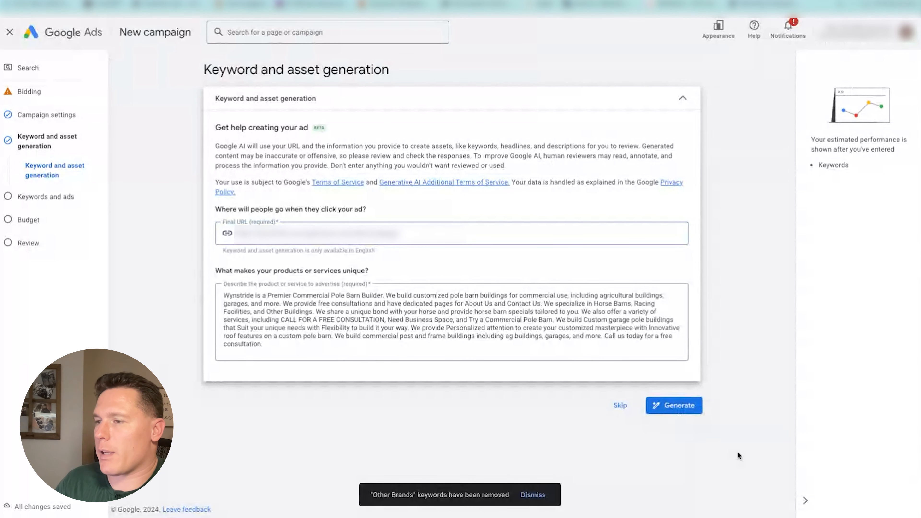
click(662, 414)
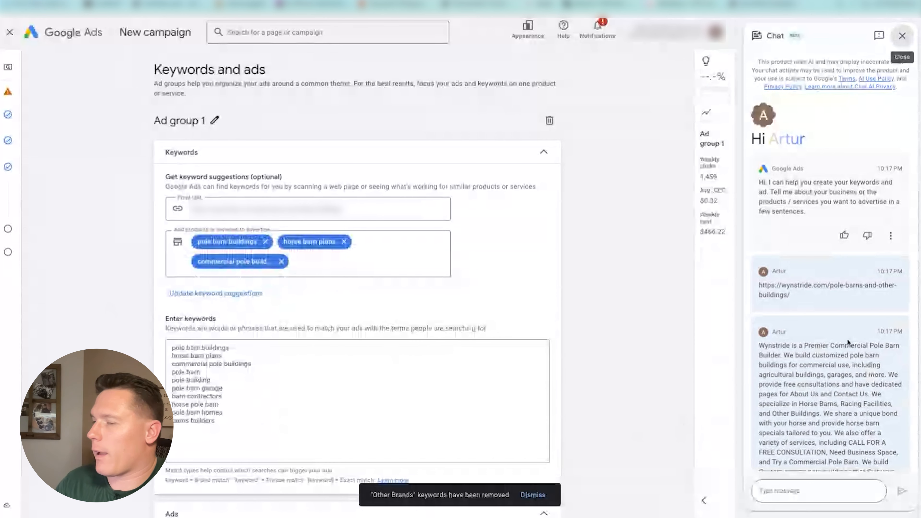
scroll(848, 342, down, 2)
scroll(846, 349, down, 8)
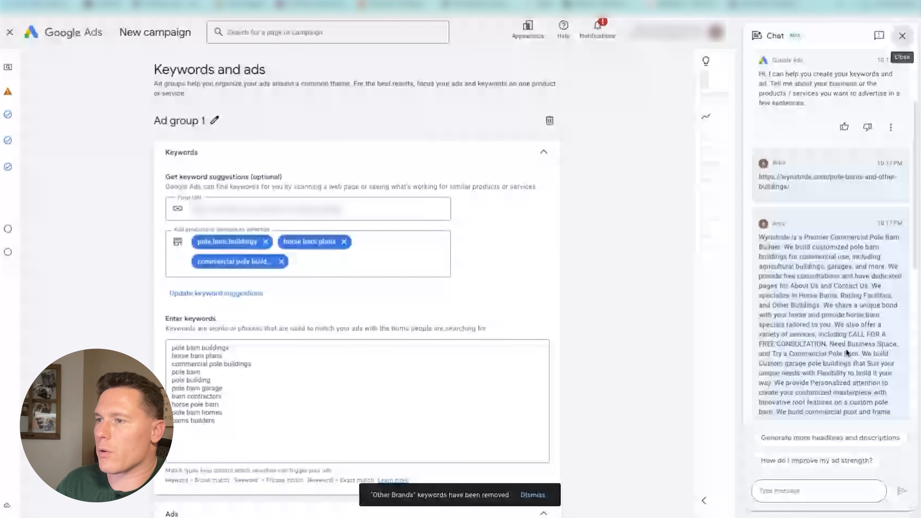
scroll(846, 351, down, 4)
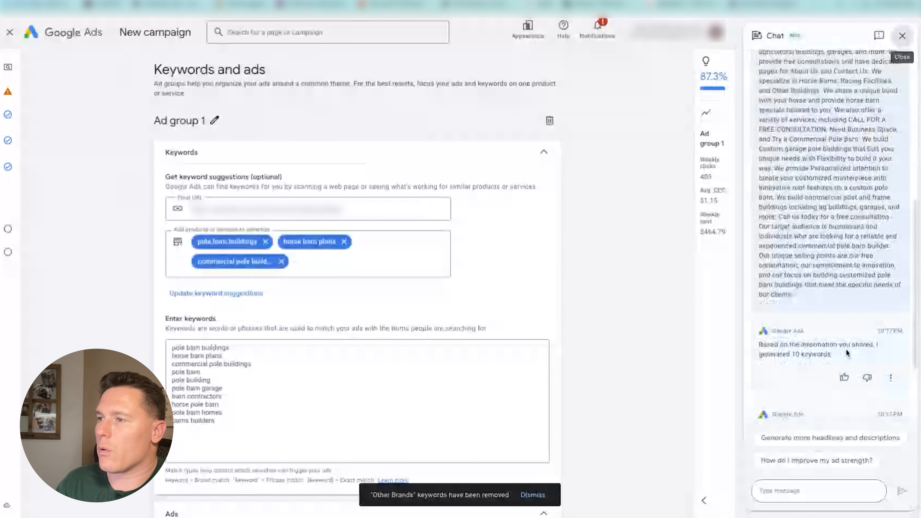
scroll(847, 352, down, 5)
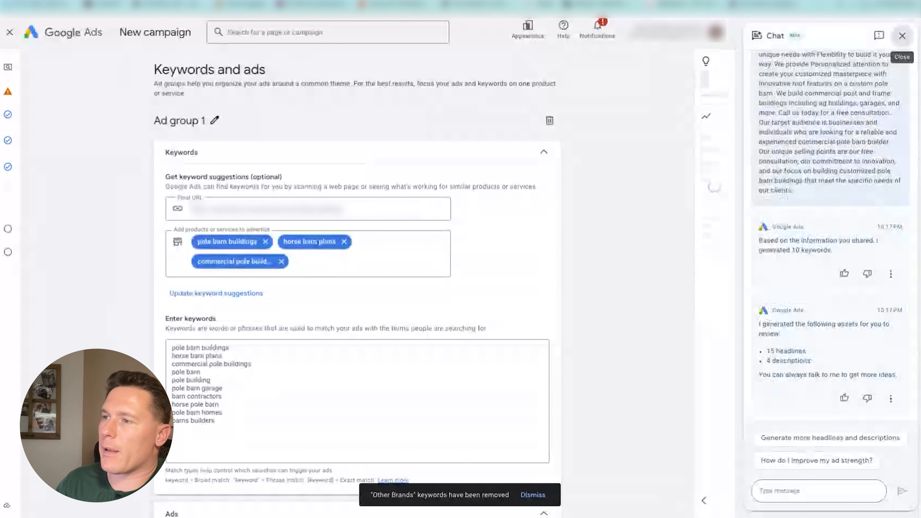
- Remove "pole barn buildings" and "horse barn plans" from the products or services to advertise
scroll(309, 200, down, 5)
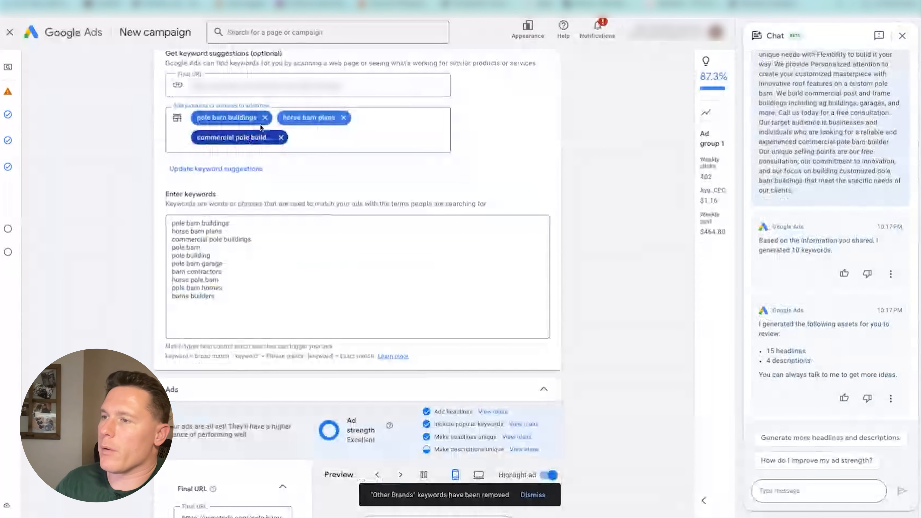
click(343, 117)
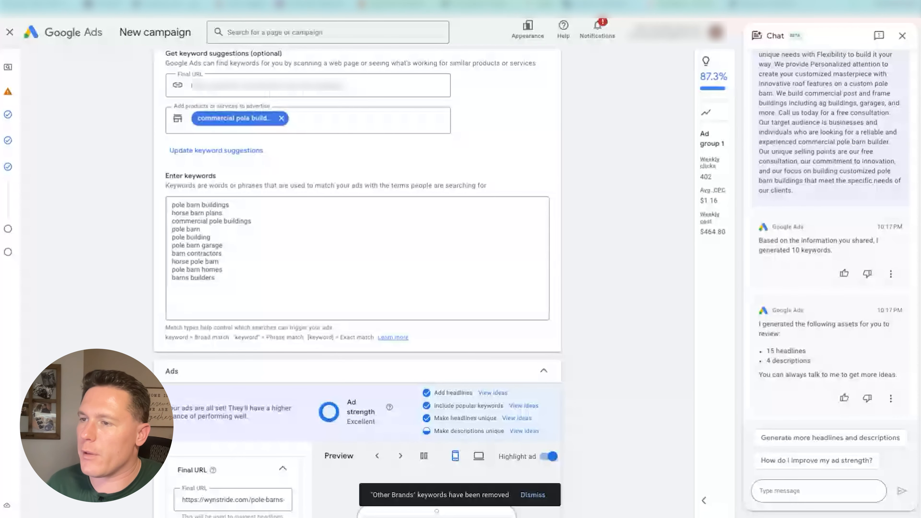
- Delete every generated keyword from the ad group's keyword list except "commercial pole buildings"
click(263, 272)
key(ctrl+a)
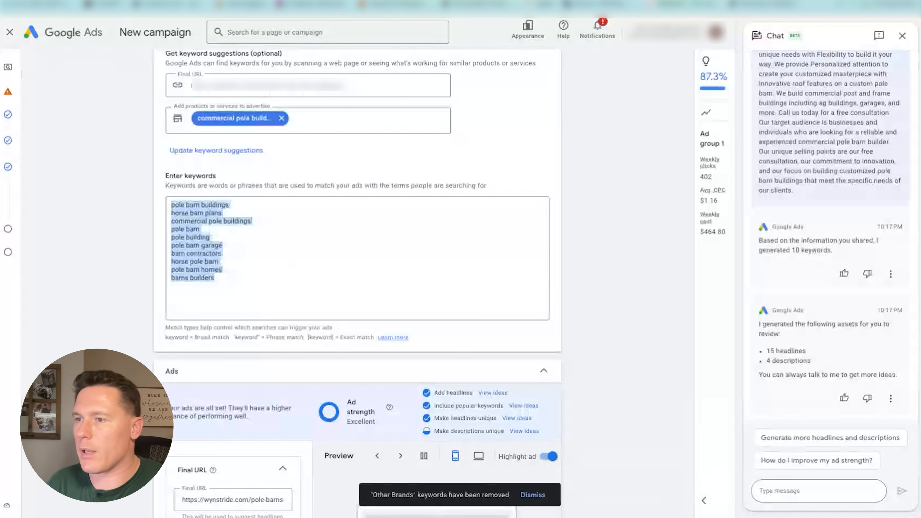
click(230, 255)
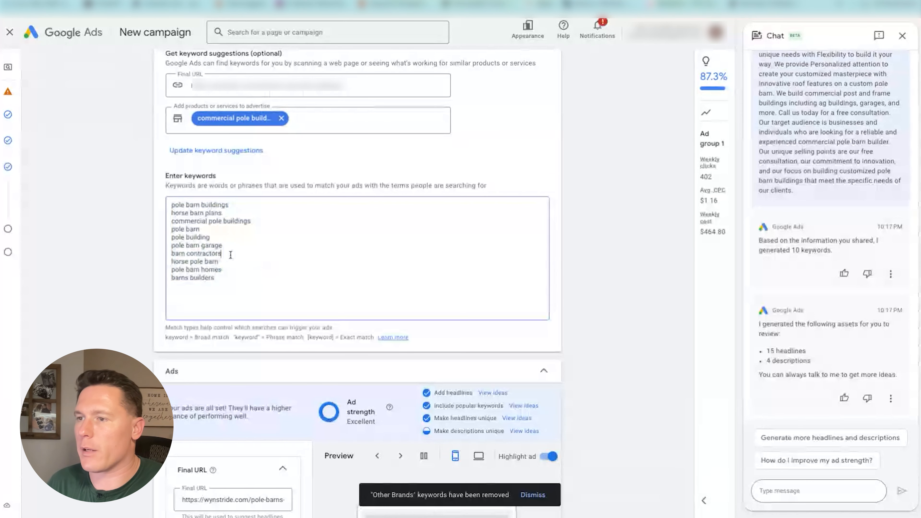
triple_click(172, 220)
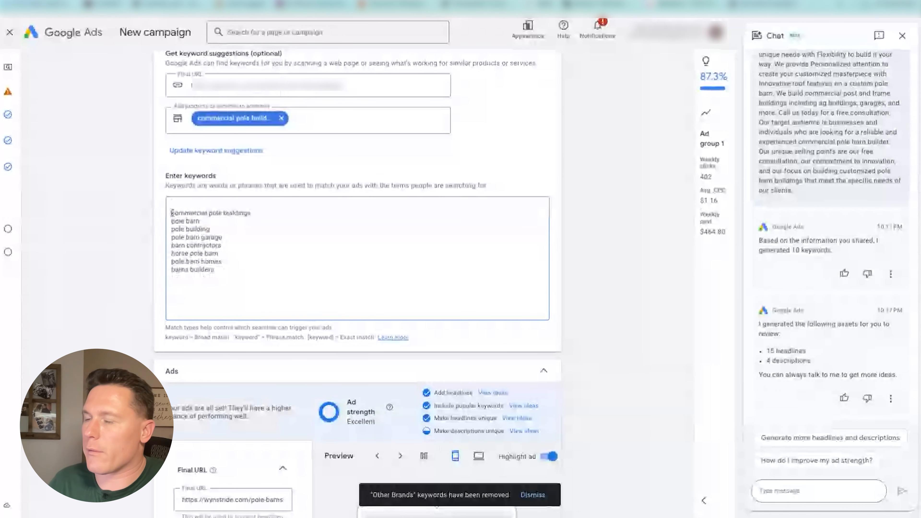
key(BackSpace)
drag(226, 251, 220, 231)
key(BackSpace)
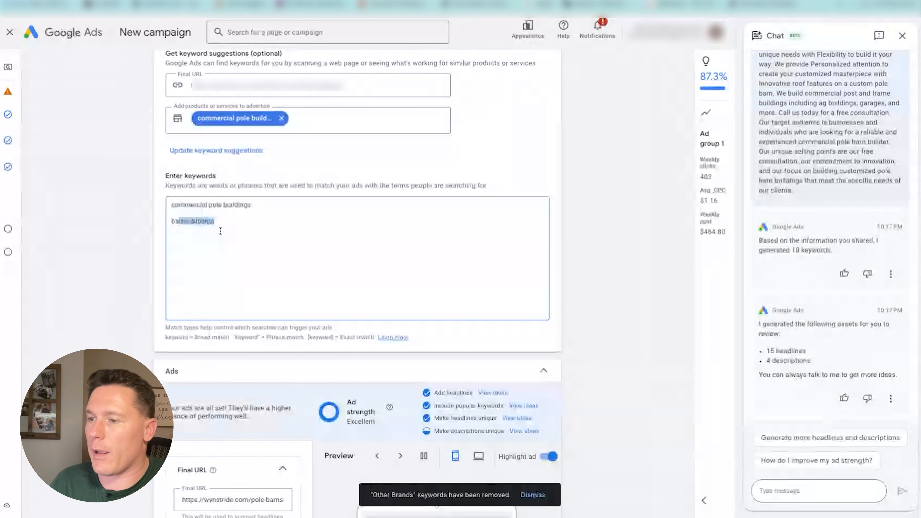
key(BackSpace)
key(BackSpace)
key(BackSpace)
- Add keywords commercial pole building, commercial pole barn, pole barn with office space, pole barn commercial building, pole barn commercial buildings, post frame commercial buildings
text(commercial pole building commercial pole barn pole barn with office space pole barn commercial building pole barn commercial buildings post frame commercial buildings)
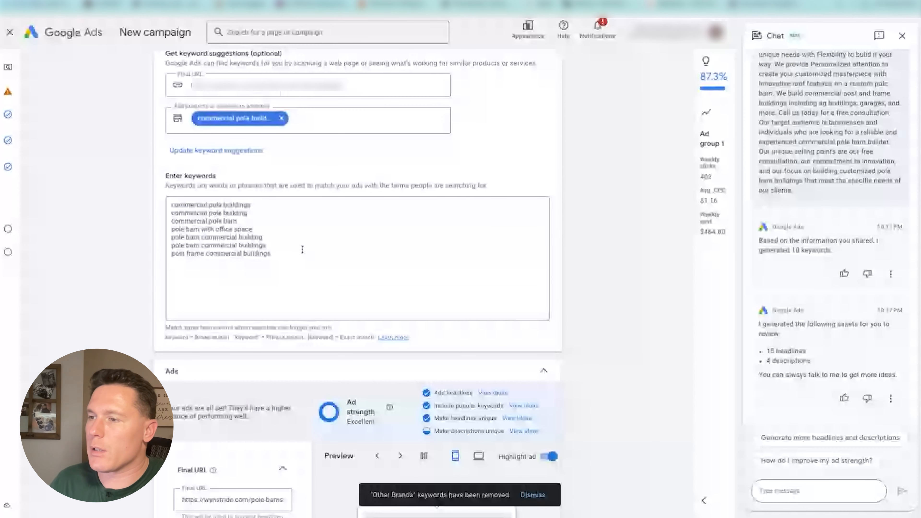
click(263, 207)
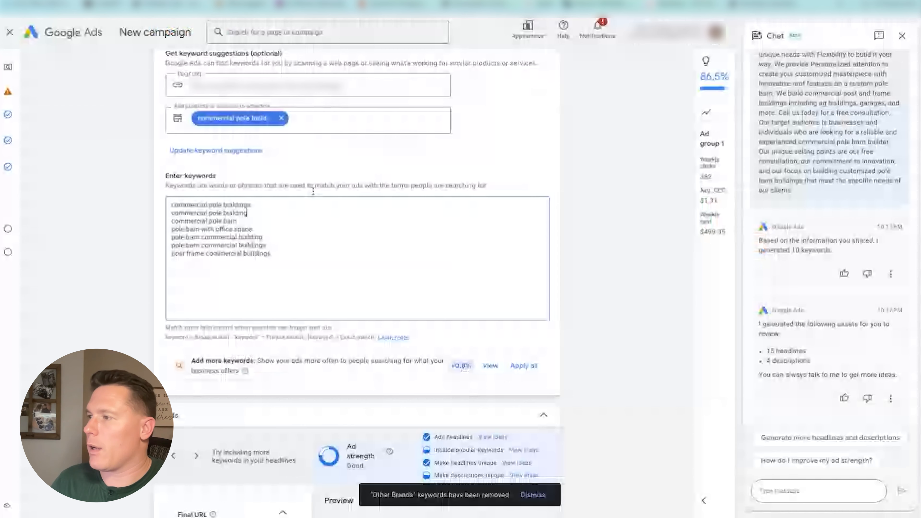
- Copy the full keyword list into the Keyword Match Type Tool and make an Exact match keyword list from it
drag(171, 212, 287, 252)
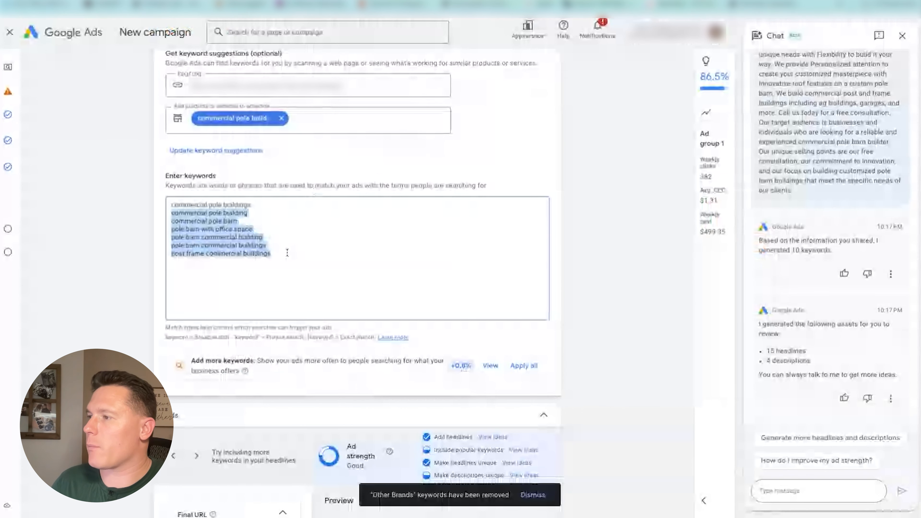
key(ctrl+a)
key(ctrl+c)
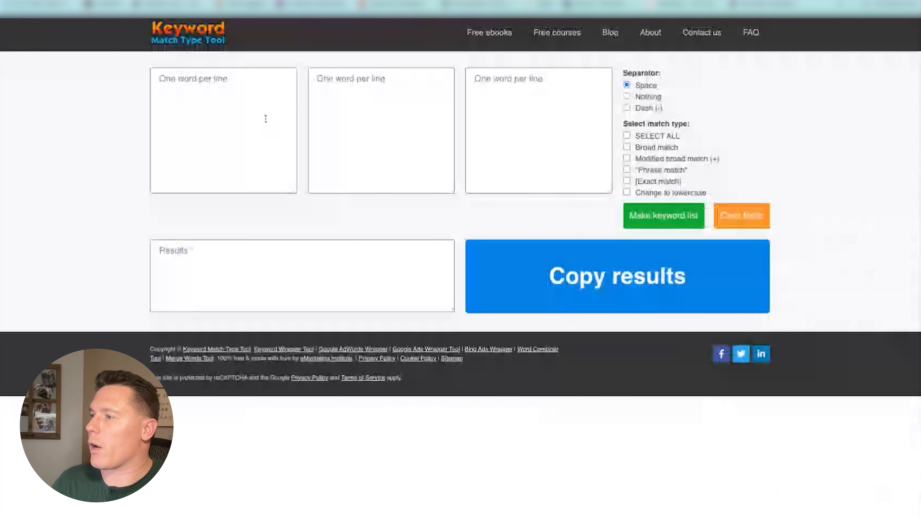
click(266, 119)
key(ctrl+v)
click(627, 181)
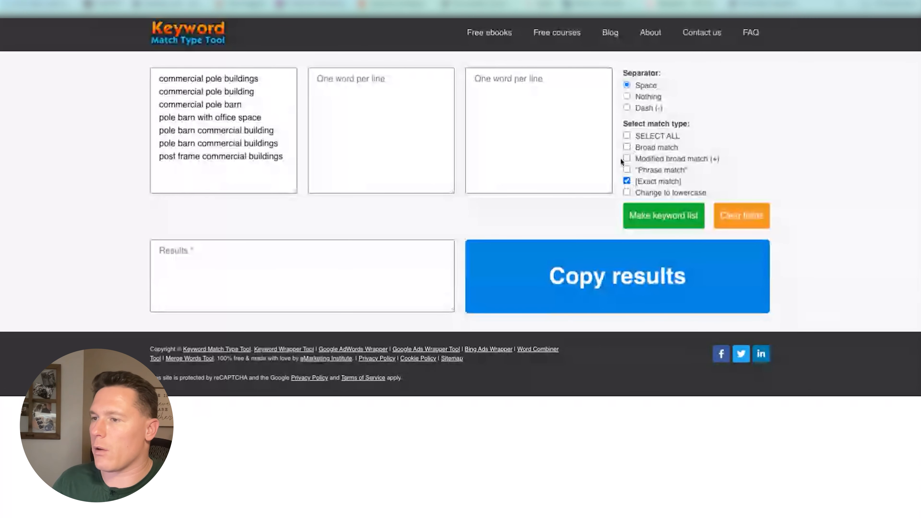
click(679, 216)
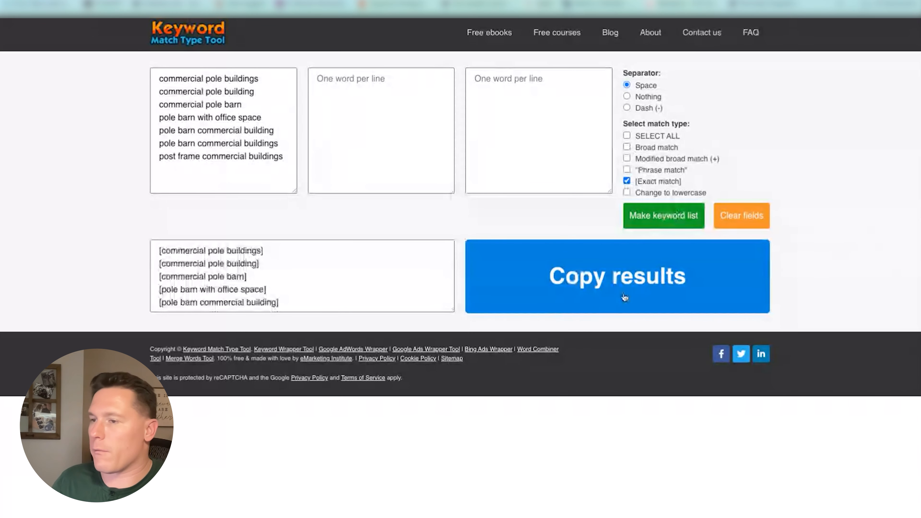
- Copy the exact match results and paste them over the existing keyword list in the Google Ads ad group
click(246, 263)
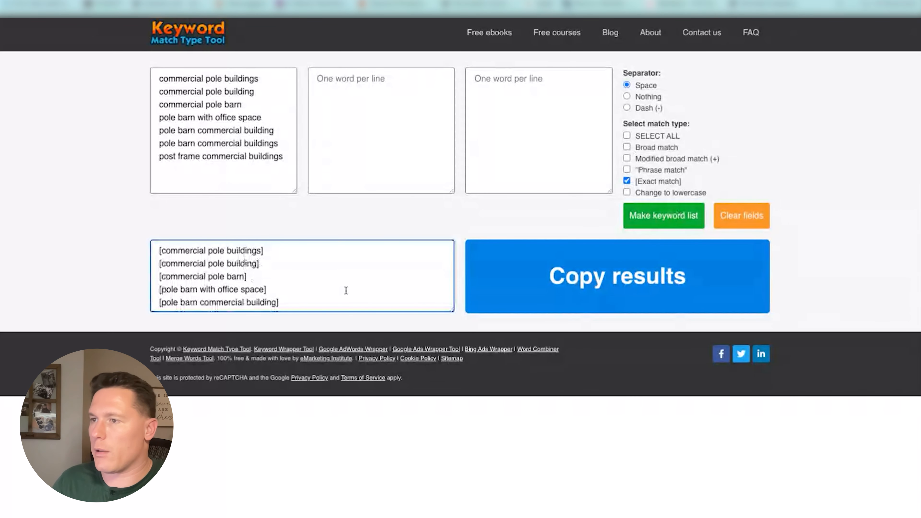
click(532, 280)
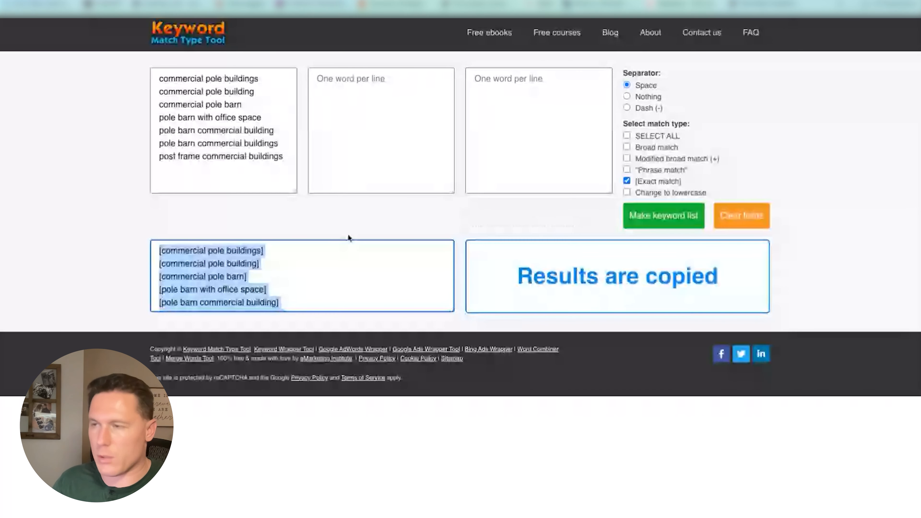
click(269, 291)
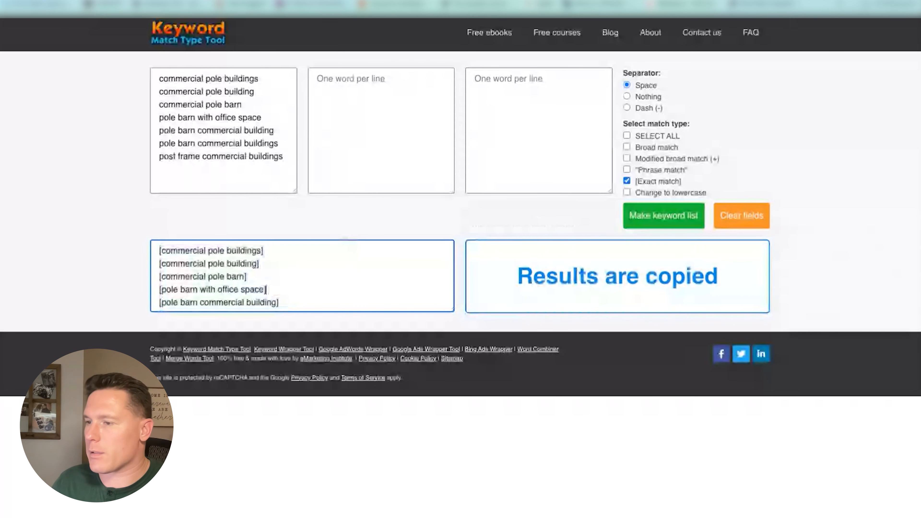
key(ctrl+shift+Tab)
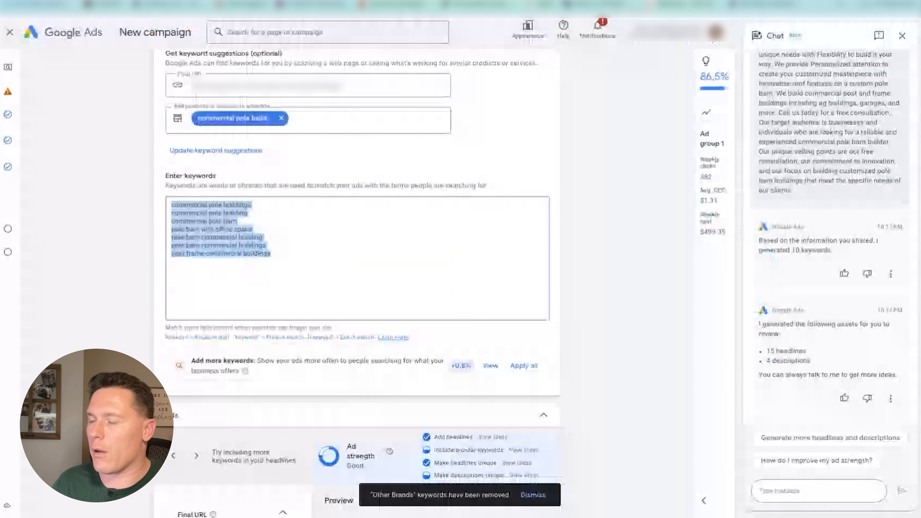
key(ctrl+v)
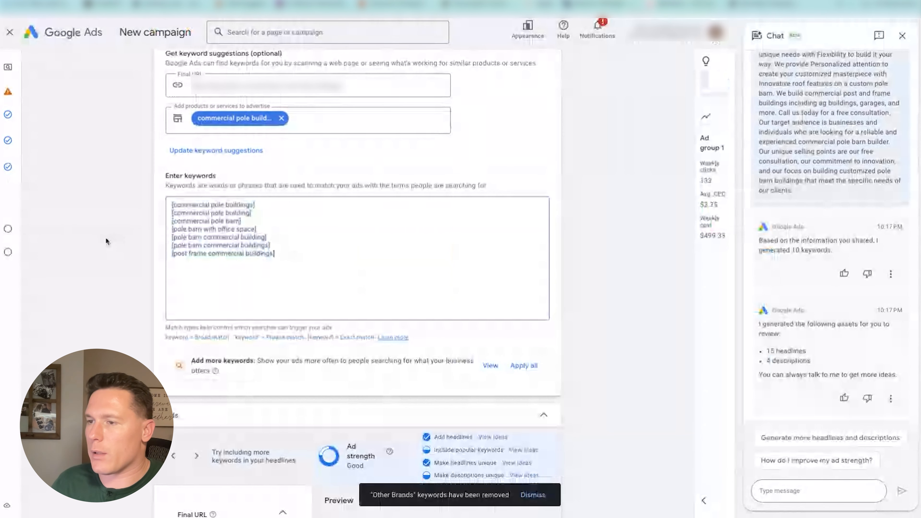
- Review the ad's final URL, display path, headlines, descriptions, business name, sitelinks and callouts sections
scroll(106, 238, down, 8)
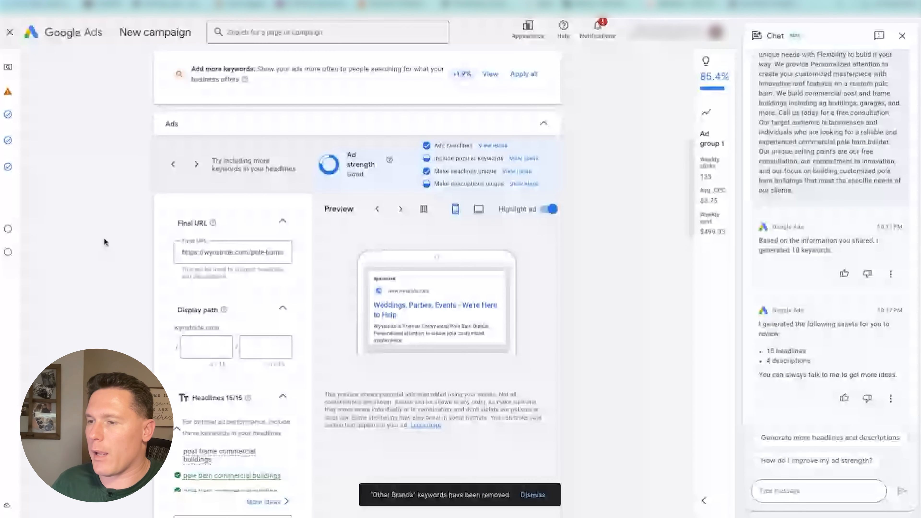
scroll(105, 236, down, 2)
scroll(106, 229, down, 6)
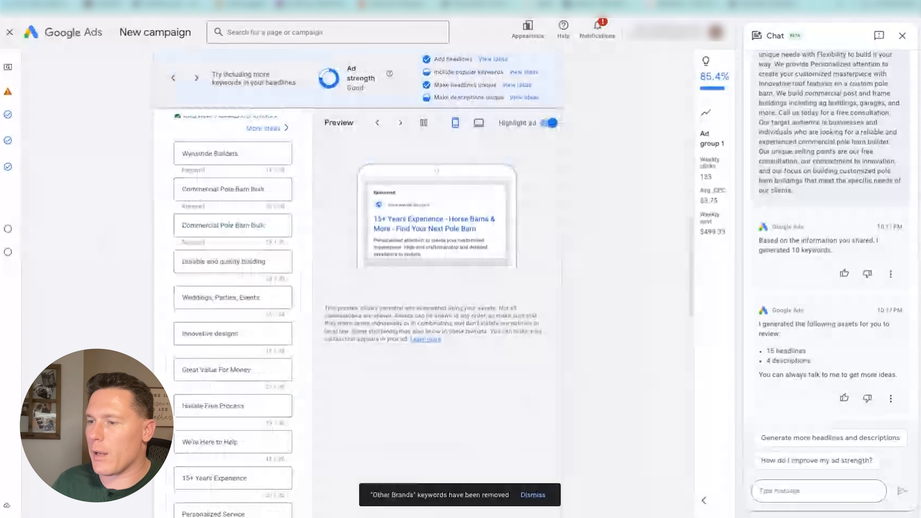
scroll(233, 312, down, 8)
scroll(233, 312, down, 4)
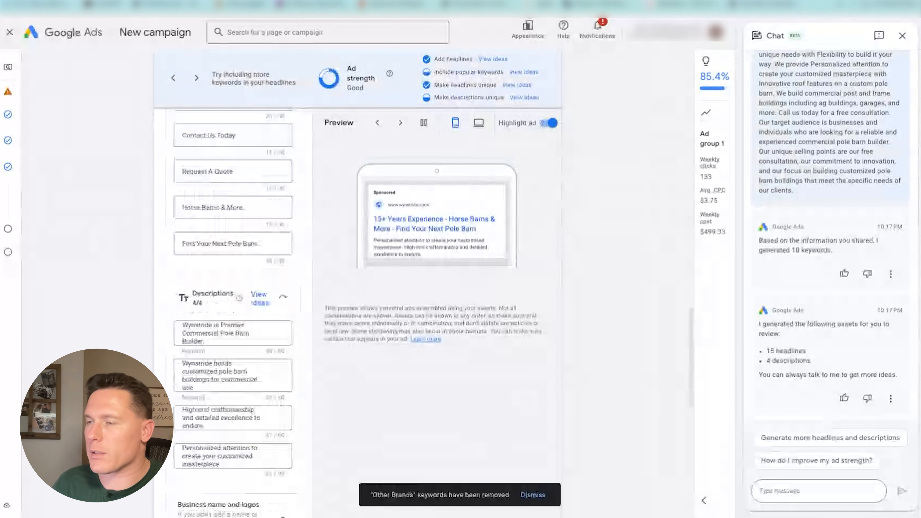
scroll(233, 313, down, 8)
scroll(232, 312, down, 7)
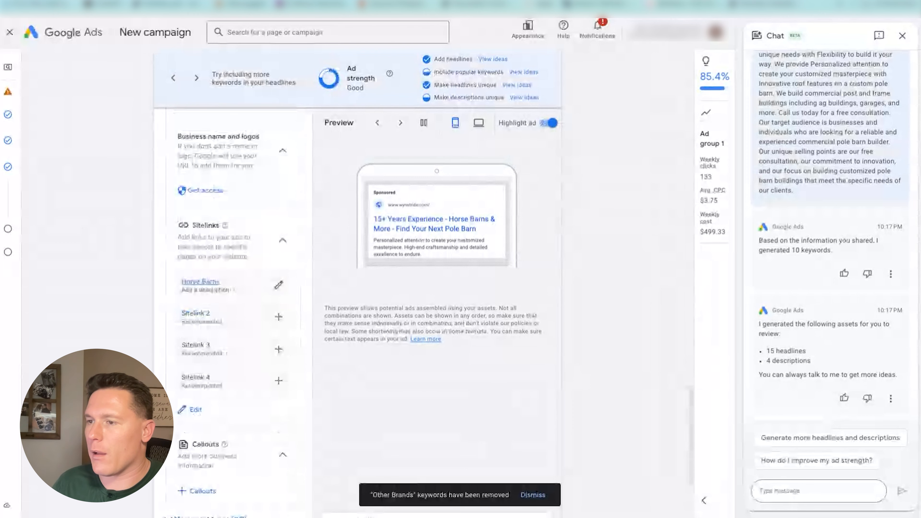
scroll(233, 312, up, 15)
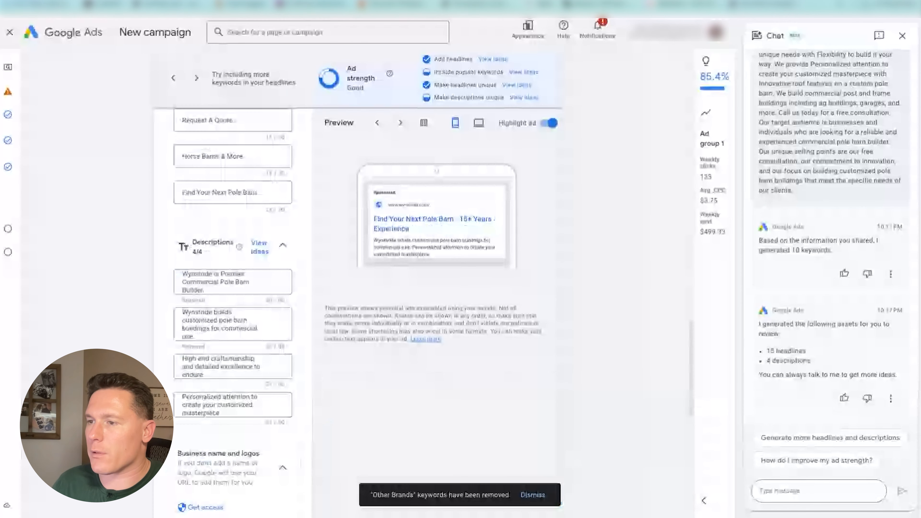
scroll(233, 312, up, 1)
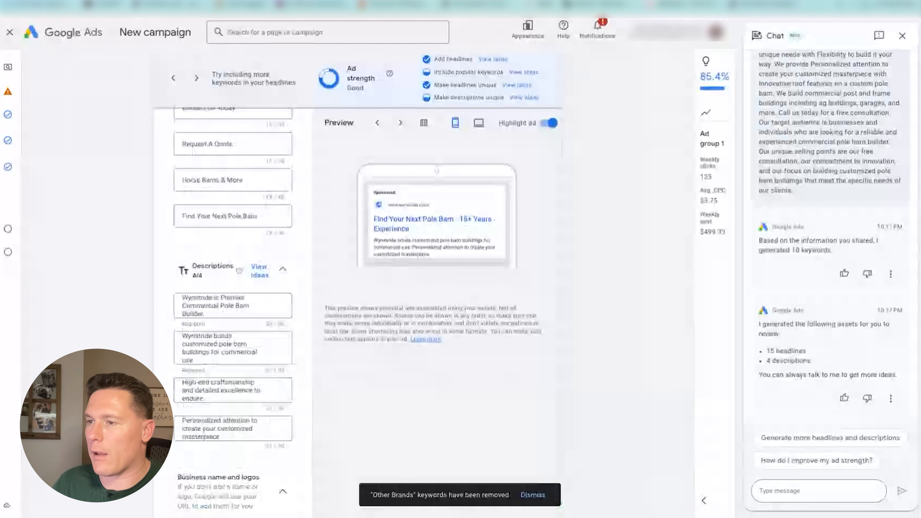
- Examine the first headline, then check the final URL, display path and the four ad descriptions
scroll(203, 251, up, 13)
triple_click(194, 227)
click(248, 194)
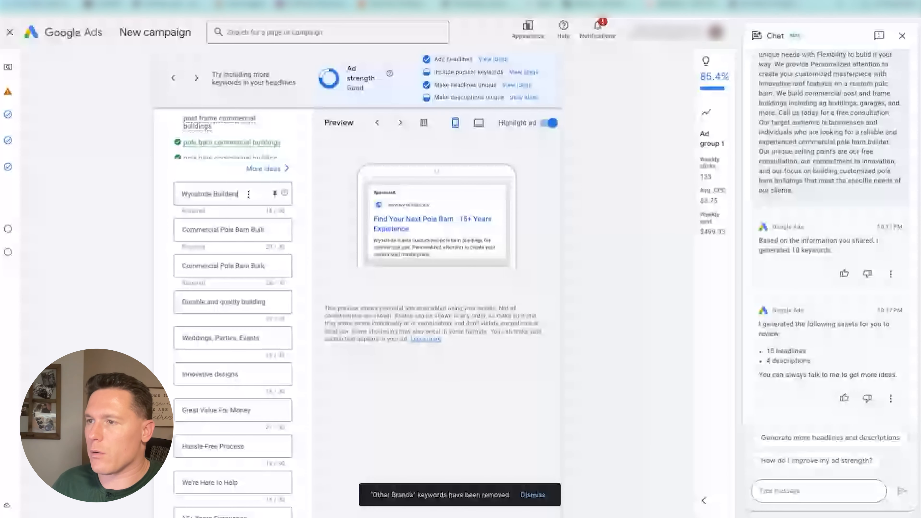
triple_click(249, 194)
scroll(231, 213, up, 4)
scroll(231, 214, up, 4)
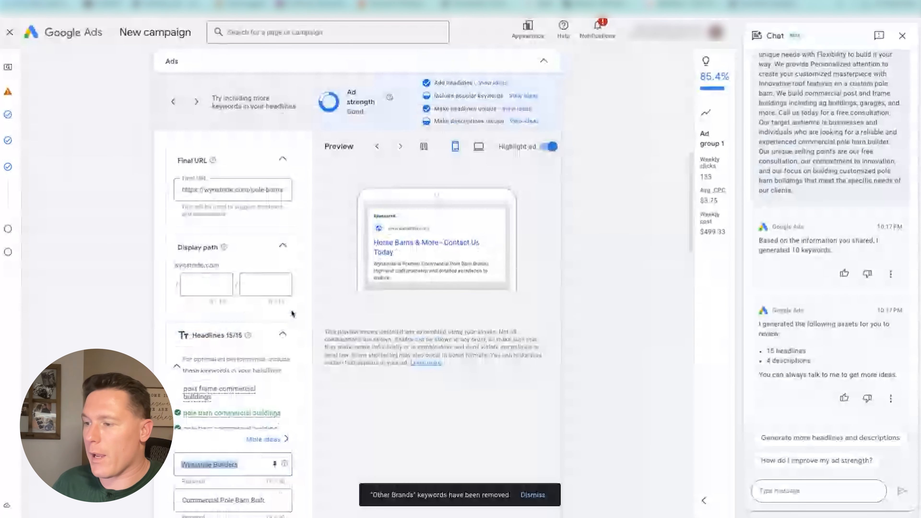
scroll(149, 268, down, 15)
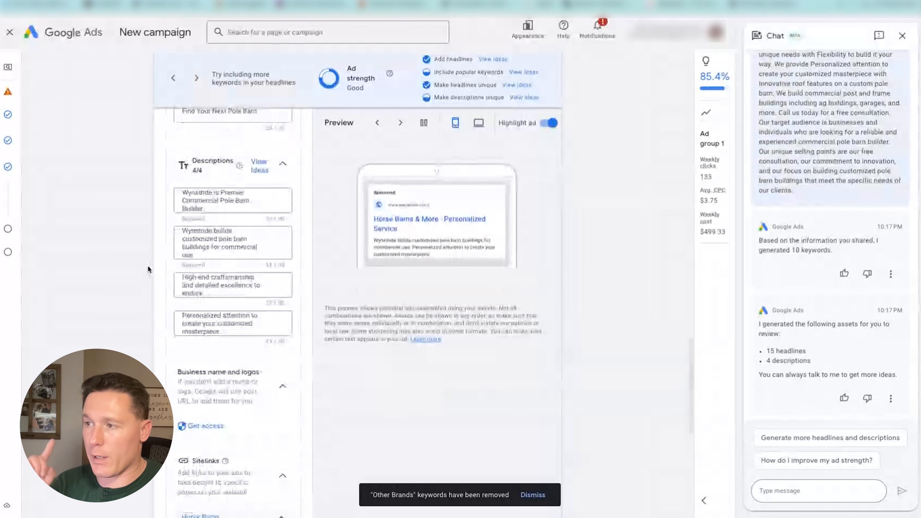
scroll(149, 270, down, 1)
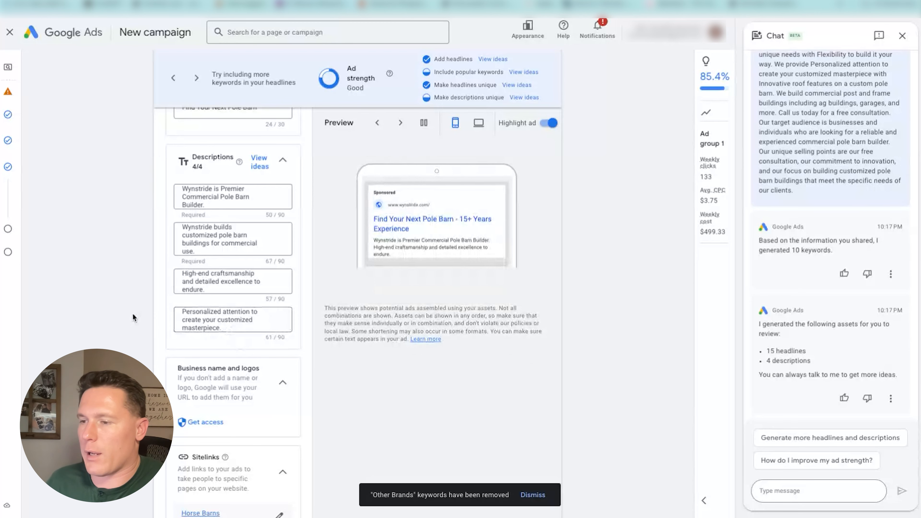
scroll(134, 314, down, 10)
- Go over the complete ad setup once more, from the final URL through the headlines to sitelinks and callouts
scroll(138, 315, up, 15)
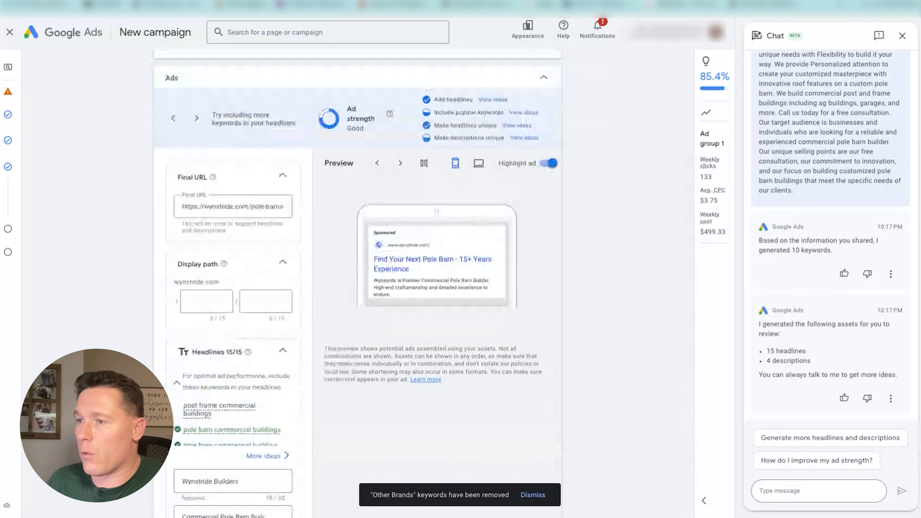
scroll(228, 385, down, 1)
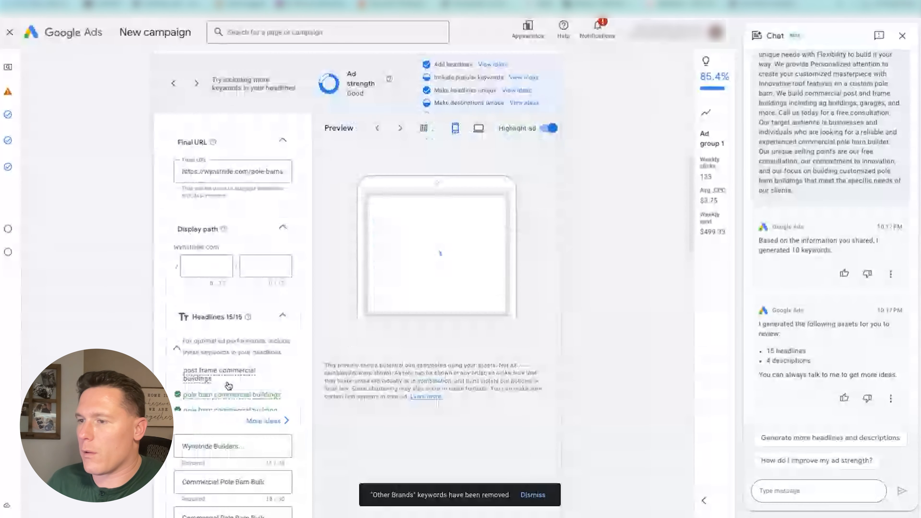
scroll(221, 355, down, 10)
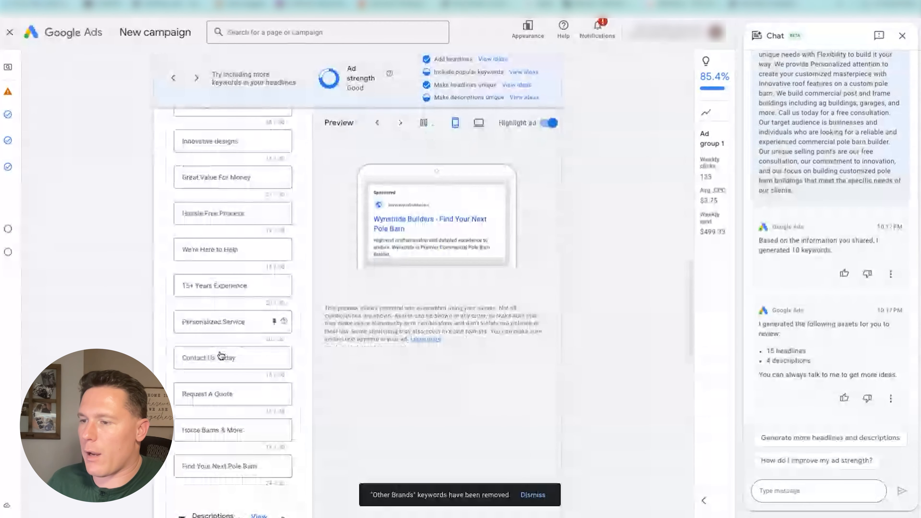
scroll(221, 355, down, 10)
scroll(233, 290, down, 3)
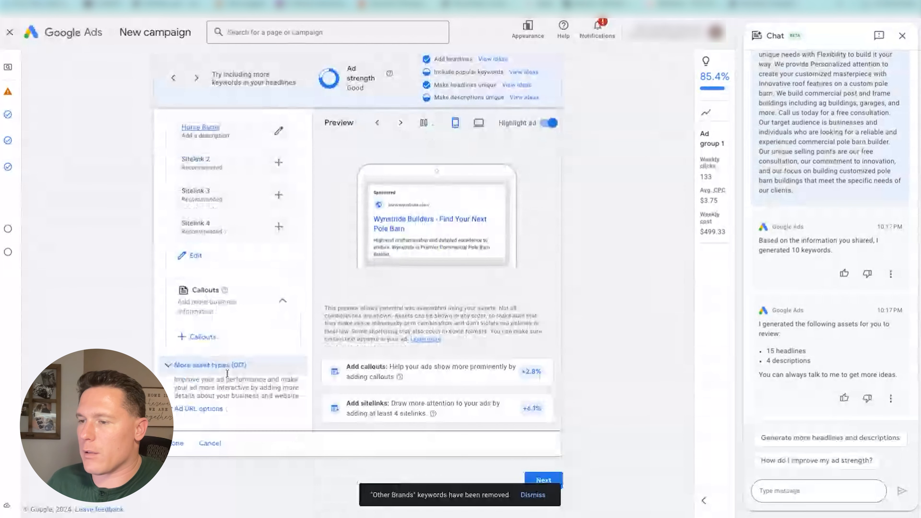
scroll(227, 373, up, 9)
scroll(220, 370, down, 3)
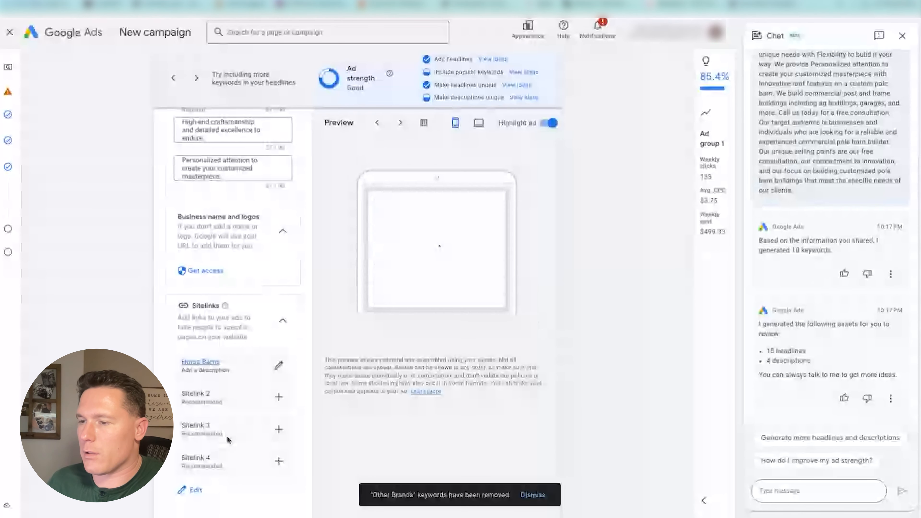
scroll(228, 440, down, 5)
- Expand the additional asset types to examine promotions, prices, calls, structured snippets, lead forms and apps, and open the ad URL options
click(191, 421)
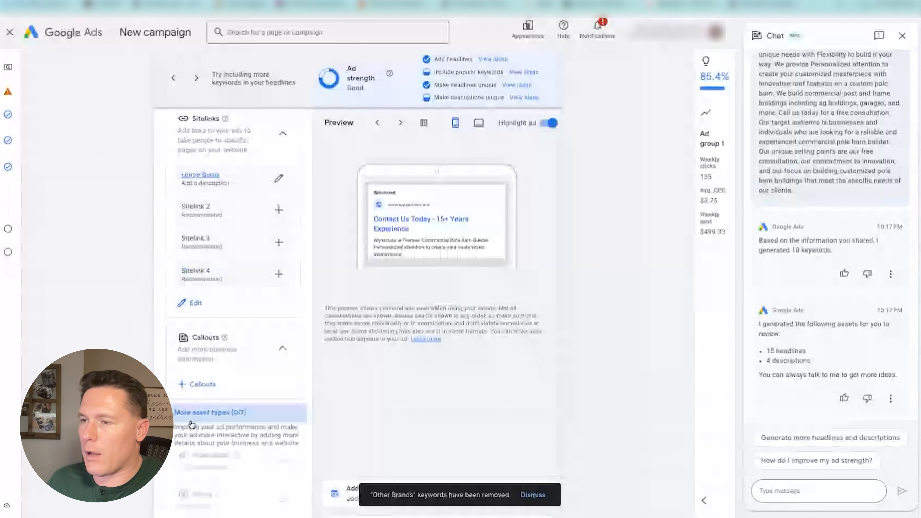
scroll(264, 456, down, 4)
scroll(264, 457, down, 2)
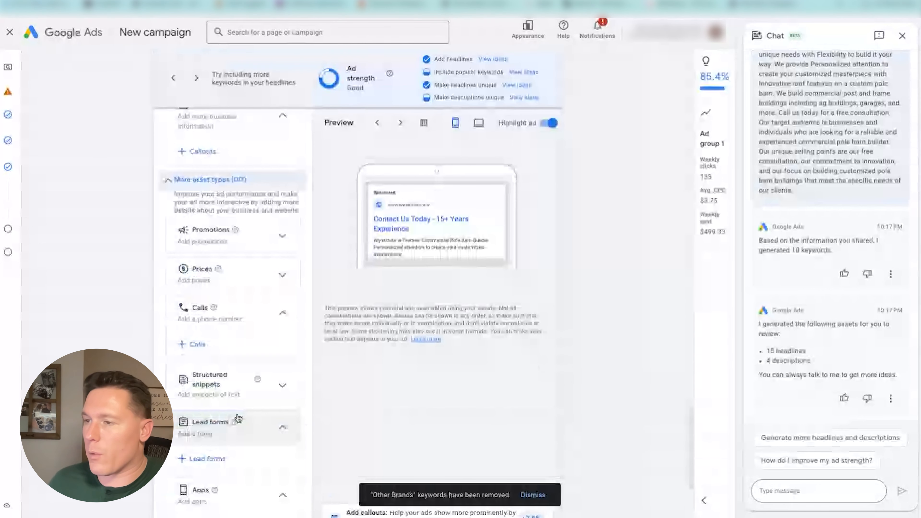
scroll(237, 419, down, 4)
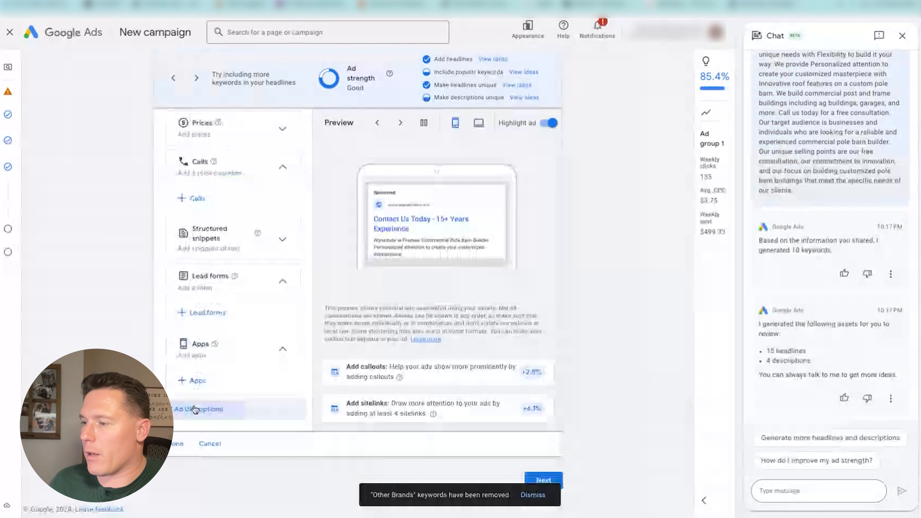
click(194, 410)
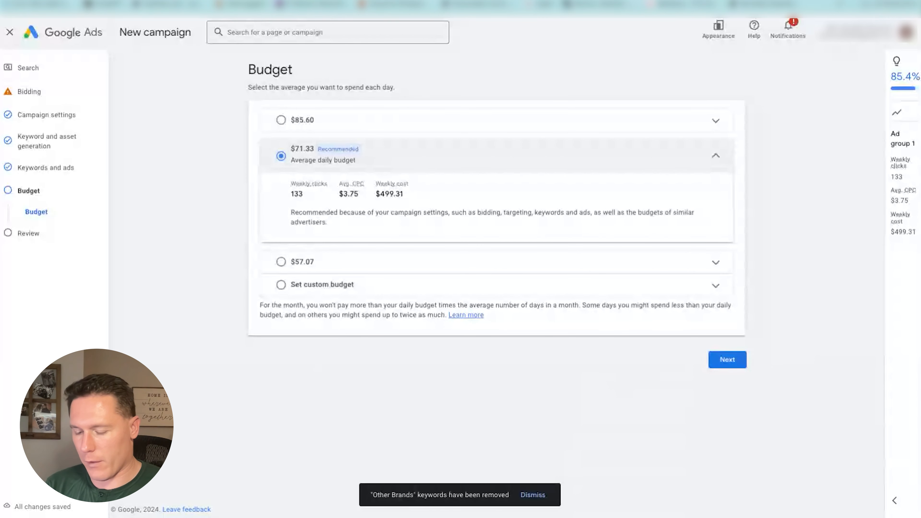
- Set a custom average daily budget of $16.44 and continue to the campaign review
click(315, 290)
text(16)
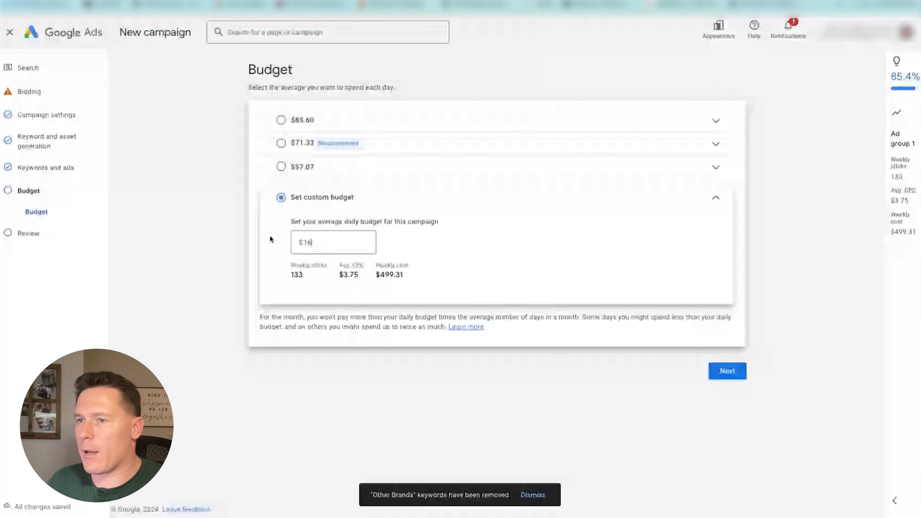
text(.44)
click(727, 371)
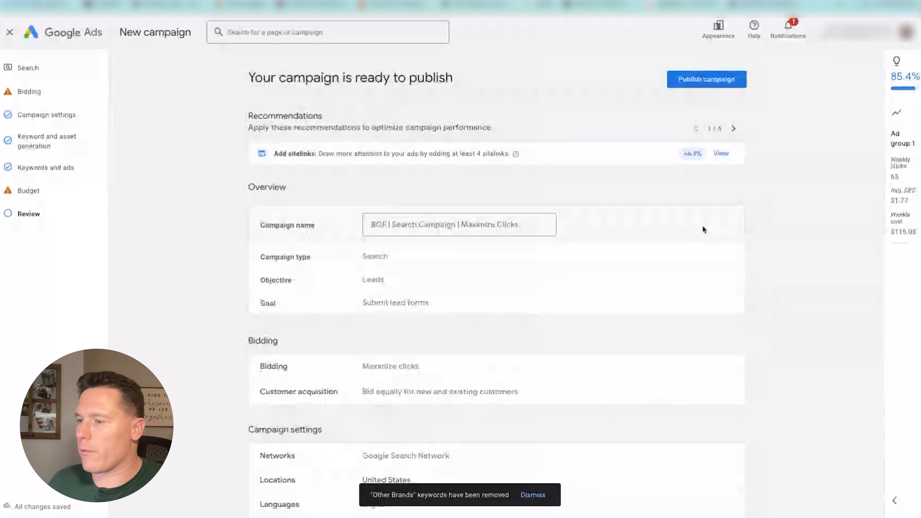
- Check the campaign summary's bidding, campaign settings, keywords, ads and budget entries before publishing
scroll(630, 269, down, 1)
scroll(629, 270, down, 6)
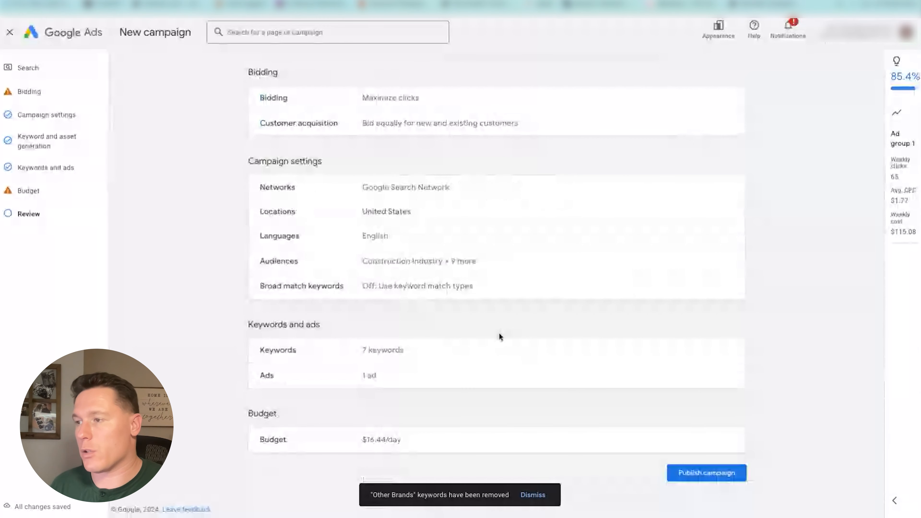
scroll(499, 334, up, 1)
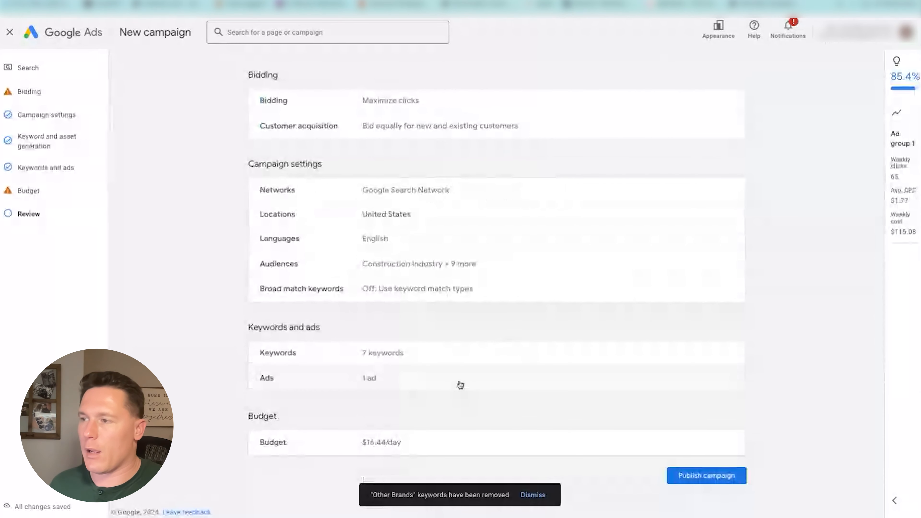
scroll(460, 385, down, 1)
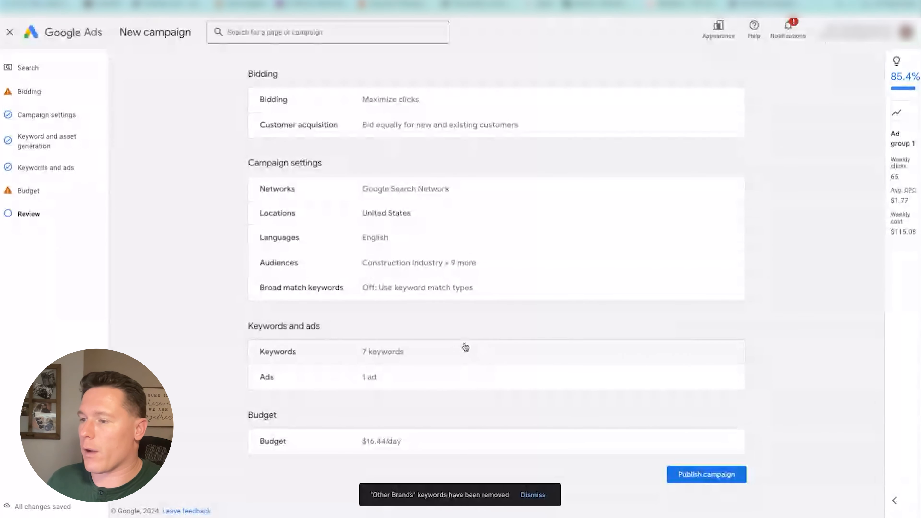
- Reopen the network settings from the summary and recheck networks, locations, languages, audience segments and the targeting setting
click(483, 193)
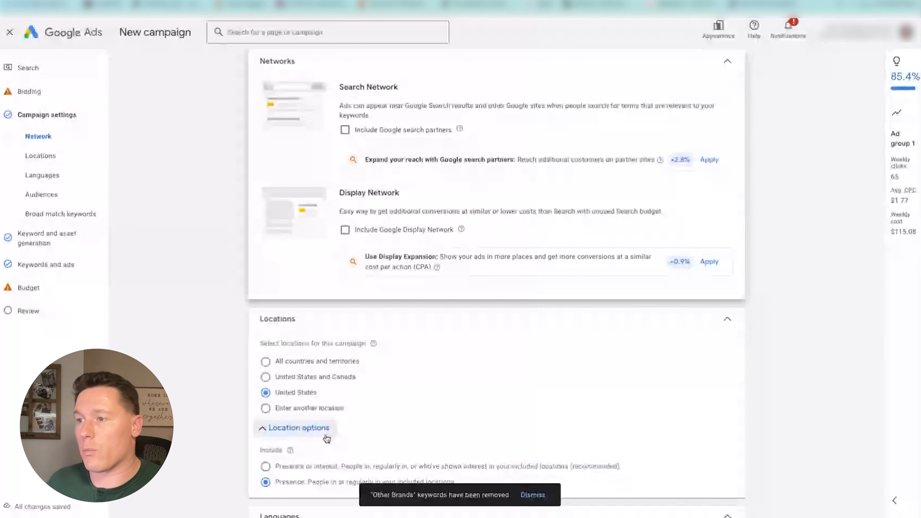
scroll(328, 439, up, 2)
scroll(328, 437, down, 7)
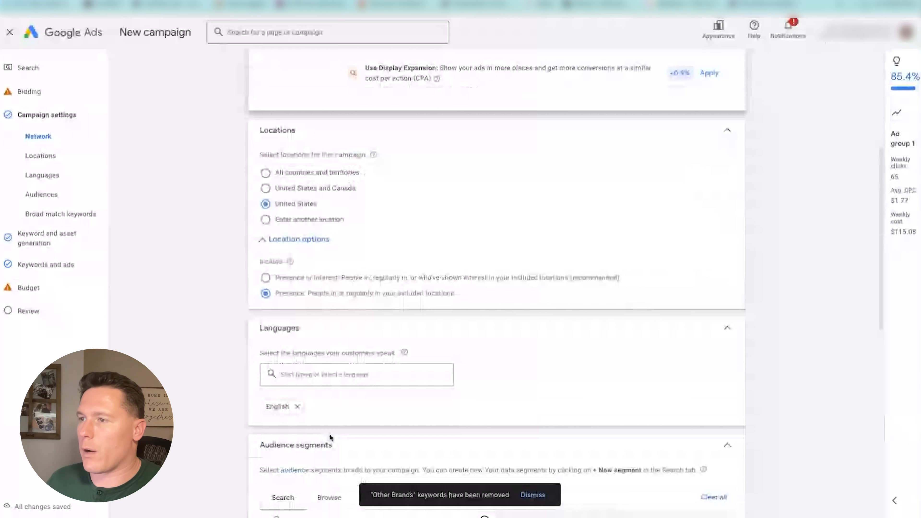
scroll(332, 410, down, 2)
scroll(336, 387, down, 3)
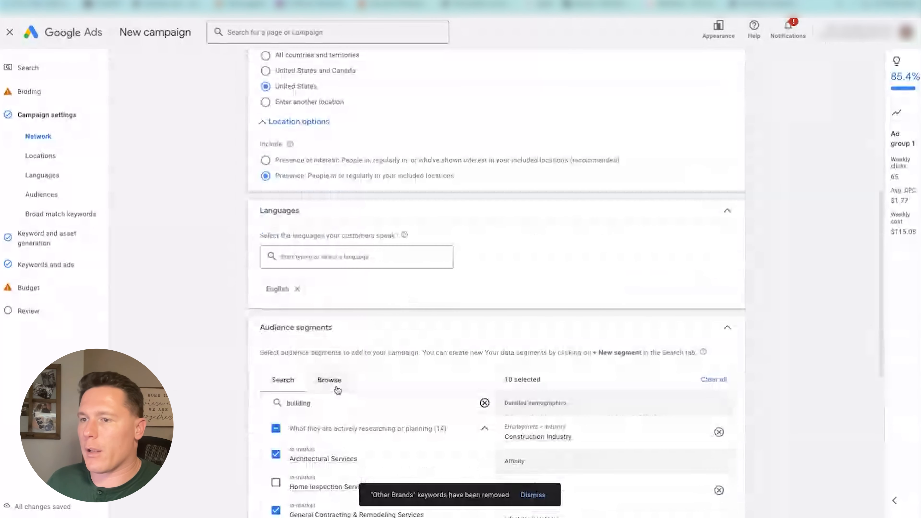
click(41, 192)
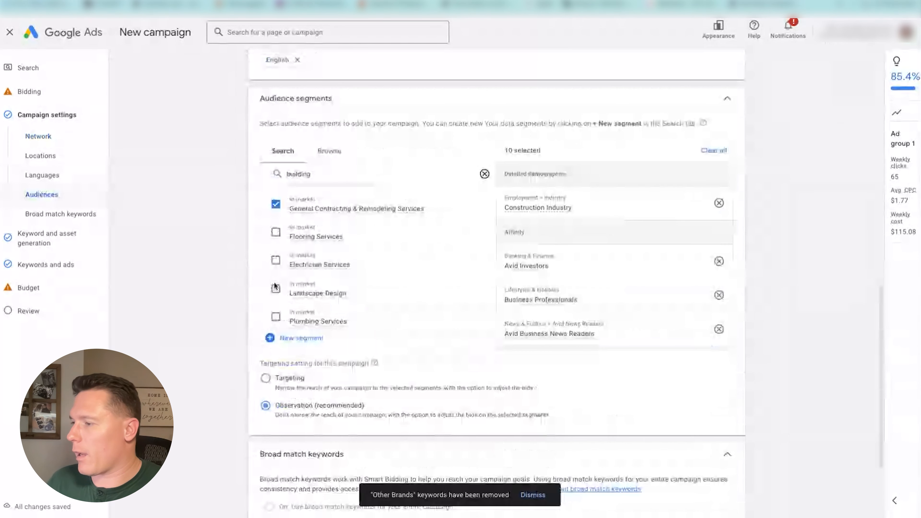
scroll(275, 286, down, 1)
scroll(227, 202, up, 2)
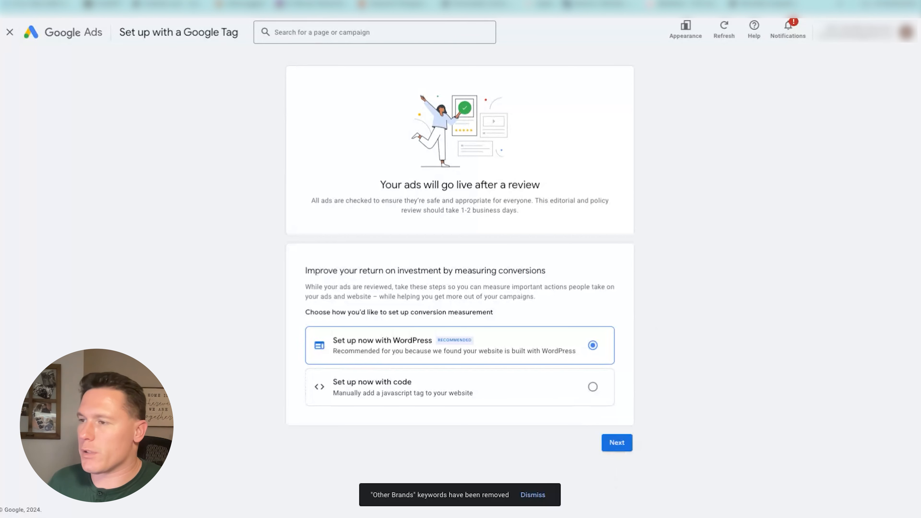
- Look through the WordPress instructions for installing the Google tag, return to the conversion measurement options and continue
click(617, 442)
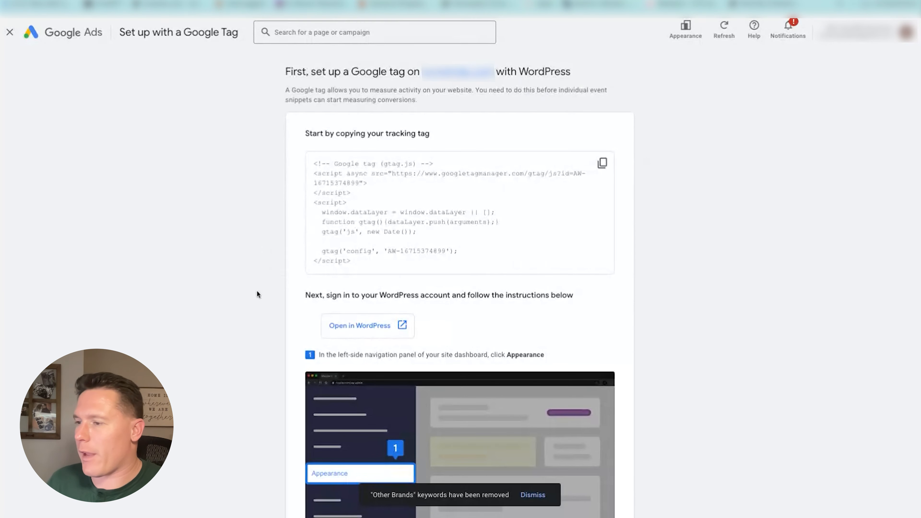
scroll(257, 292, down, 10)
scroll(255, 290, down, 10)
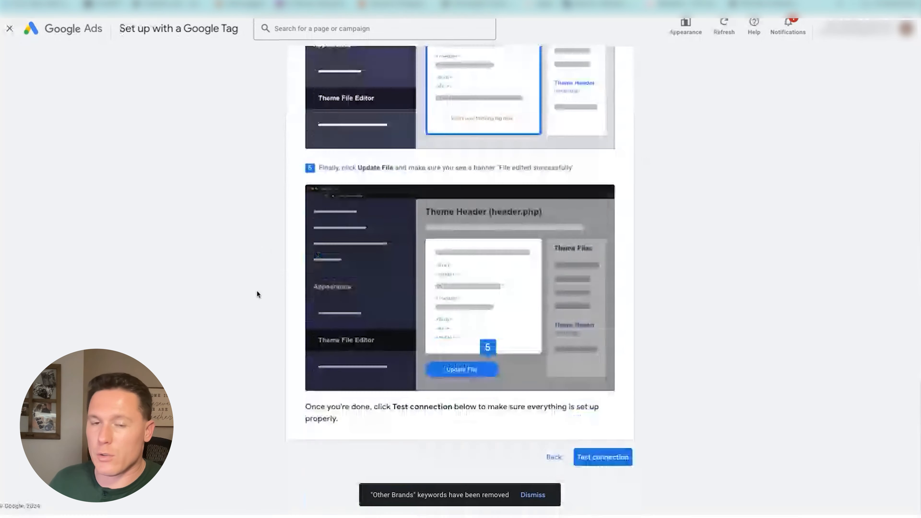
click(552, 460)
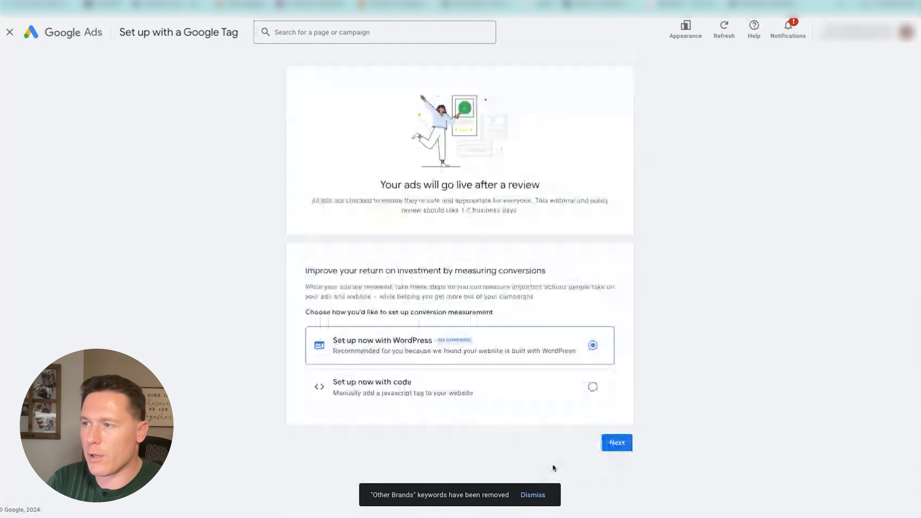
click(625, 447)
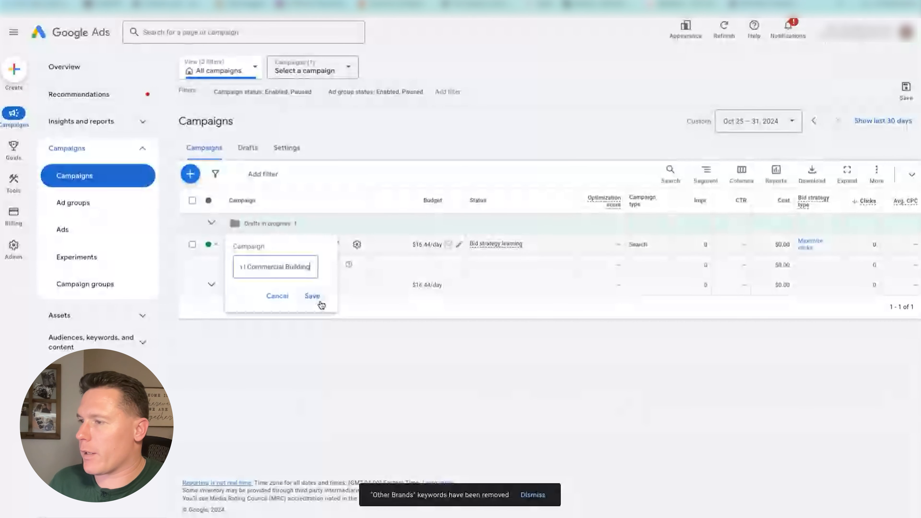
- Rename the campaign "BOF | Search Campaign | Commercial Building | Maximize Clicks" and open its ad groups
click(320, 303)
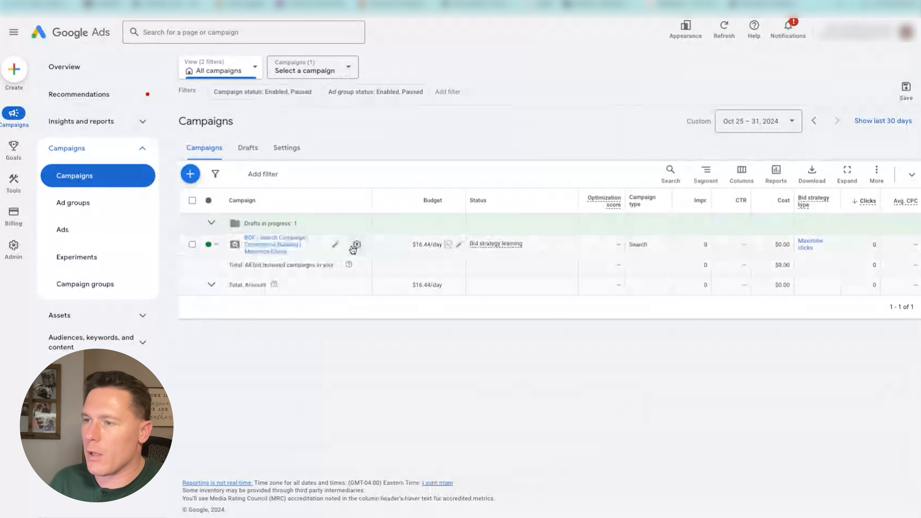
click(279, 250)
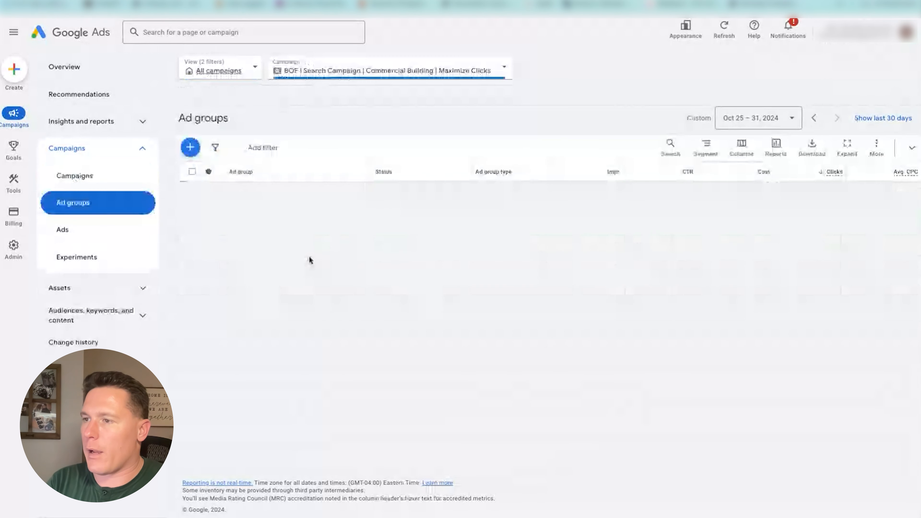
- Rename the campaign's ad group "Commercial Buildings" and save the new name
click(259, 192)
text(Commercial Building)
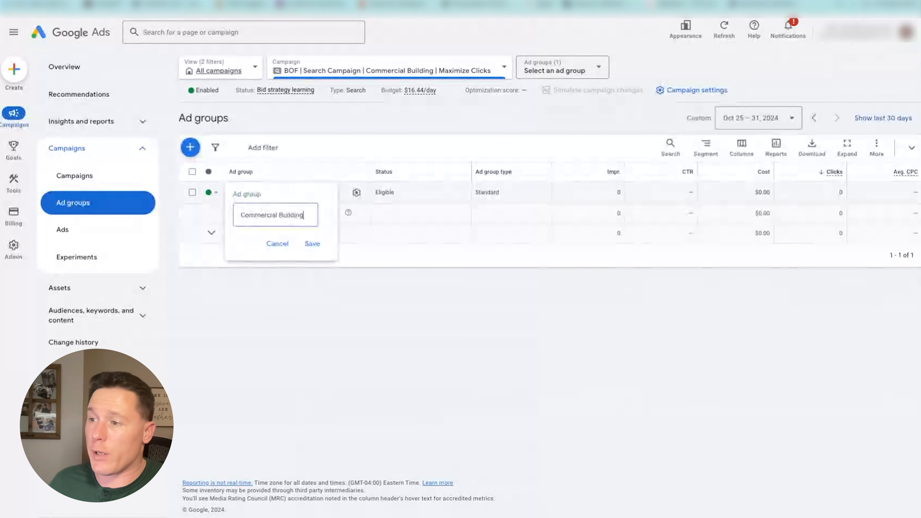
text(s)
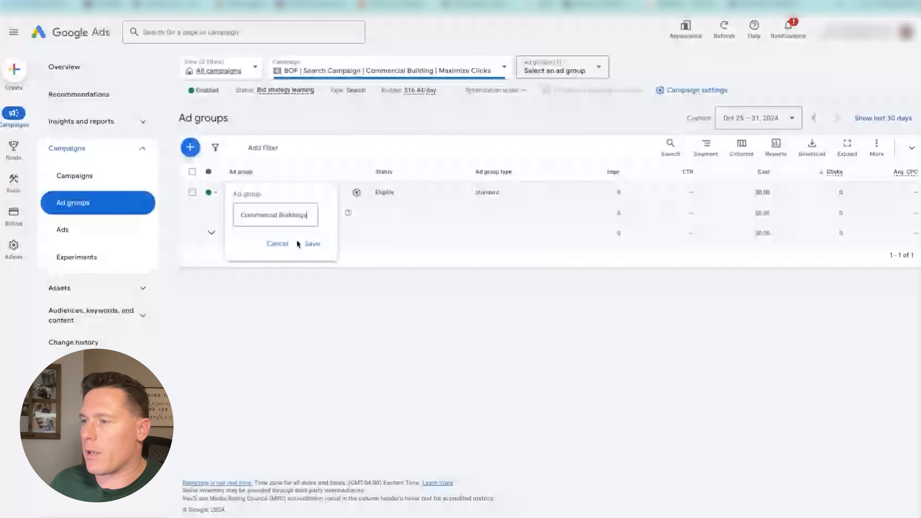
click(312, 243)
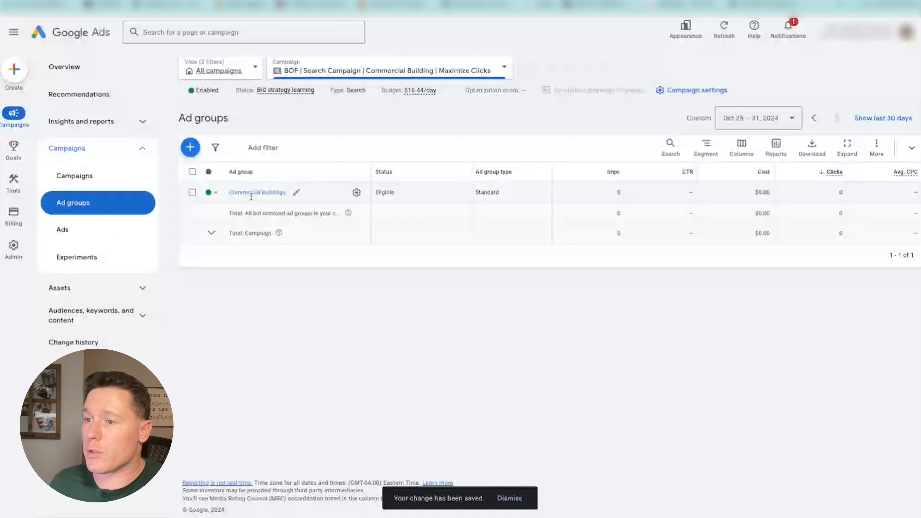
- Open the Commercial Buildings ad group and review its search keywords, search terms report and landing pages report
click(244, 190)
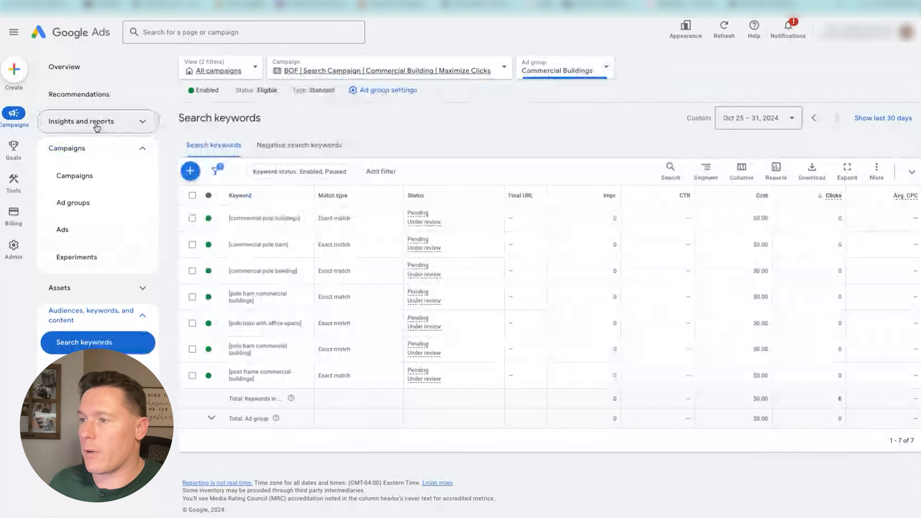
click(93, 116)
click(93, 176)
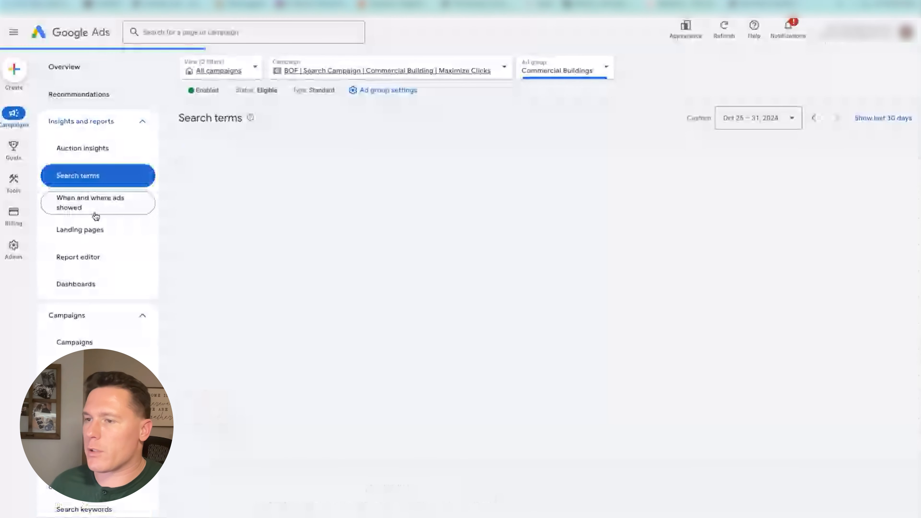
click(95, 230)
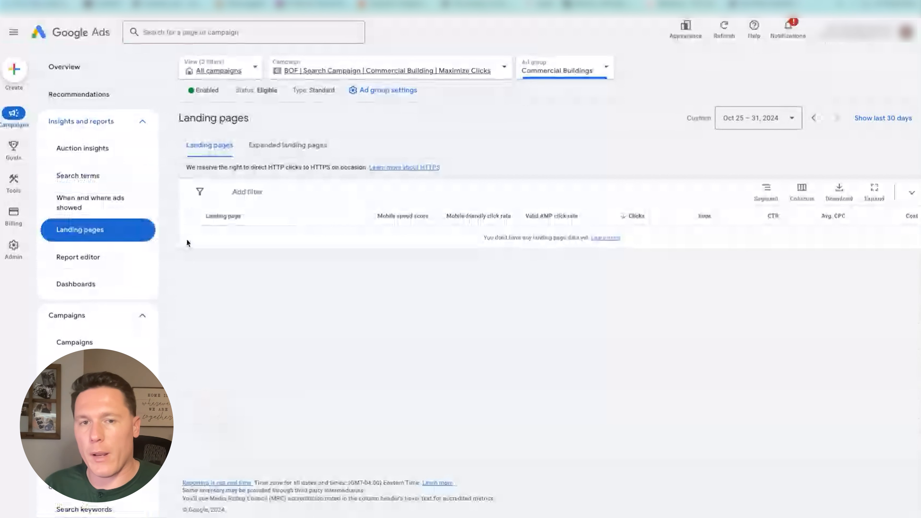